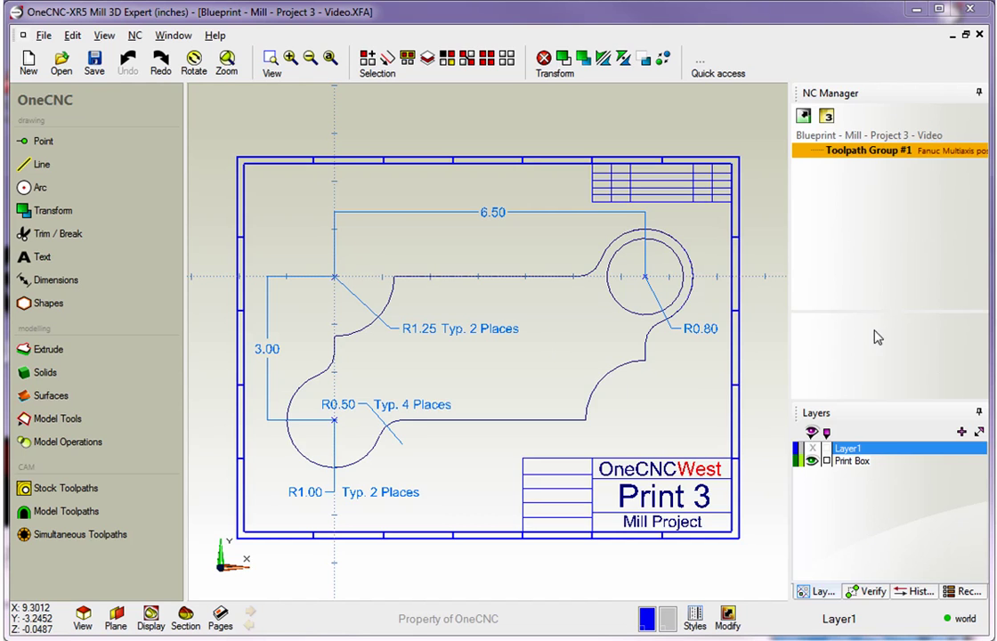
- Hide the Print Box layer and draw the 6.5-long top edge from the origin to (6.5,0)
{"action": "left_click", "coordinate": [812, 461]}
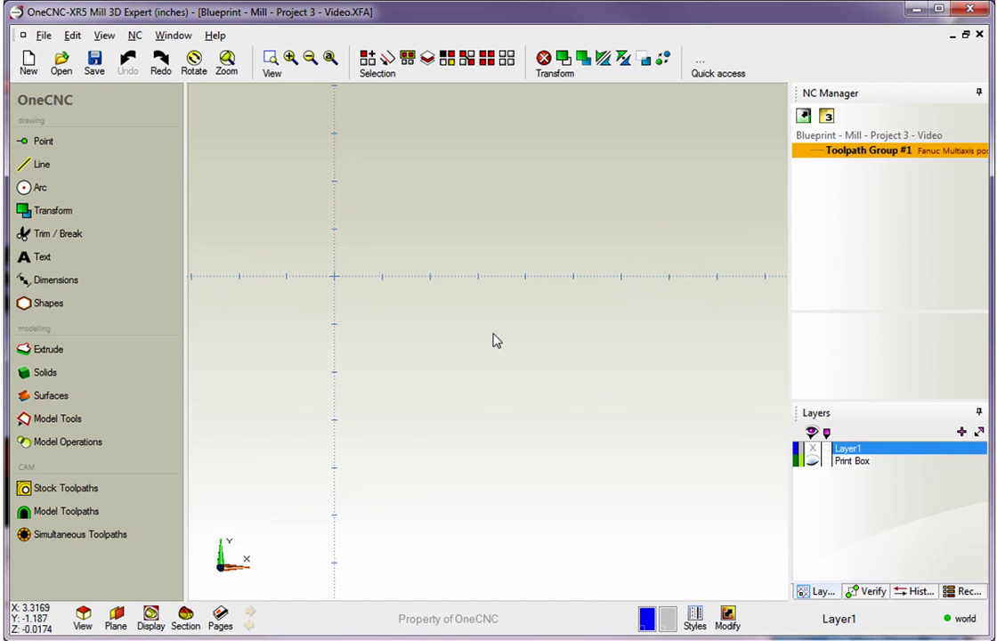
{"action": "left_click", "coordinate": [37, 170]}
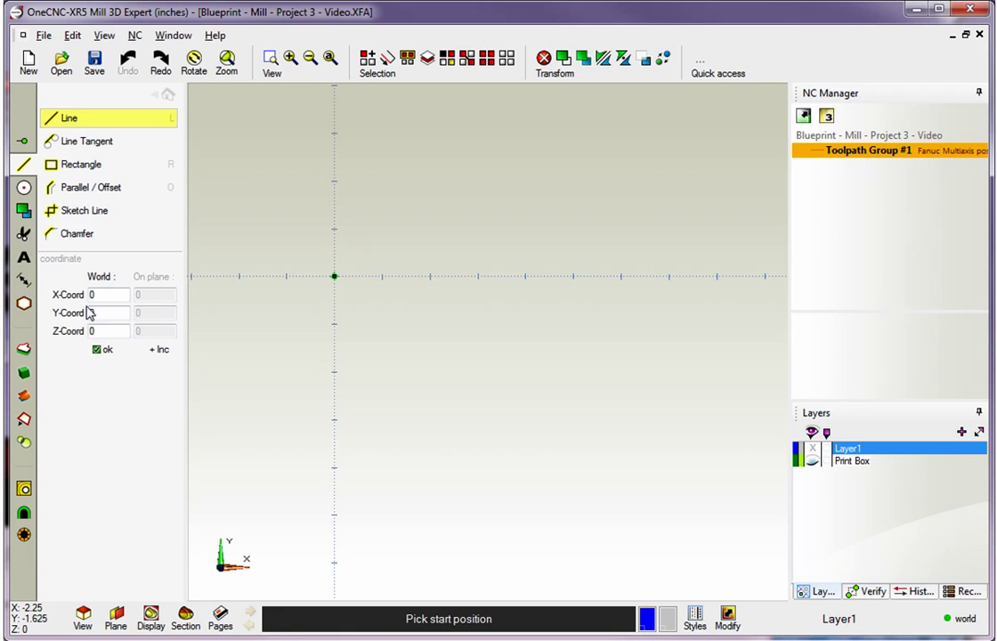
{"action": "left_click", "coordinate": [99, 352]}
{"action": "left_click", "coordinate": [97, 296]}
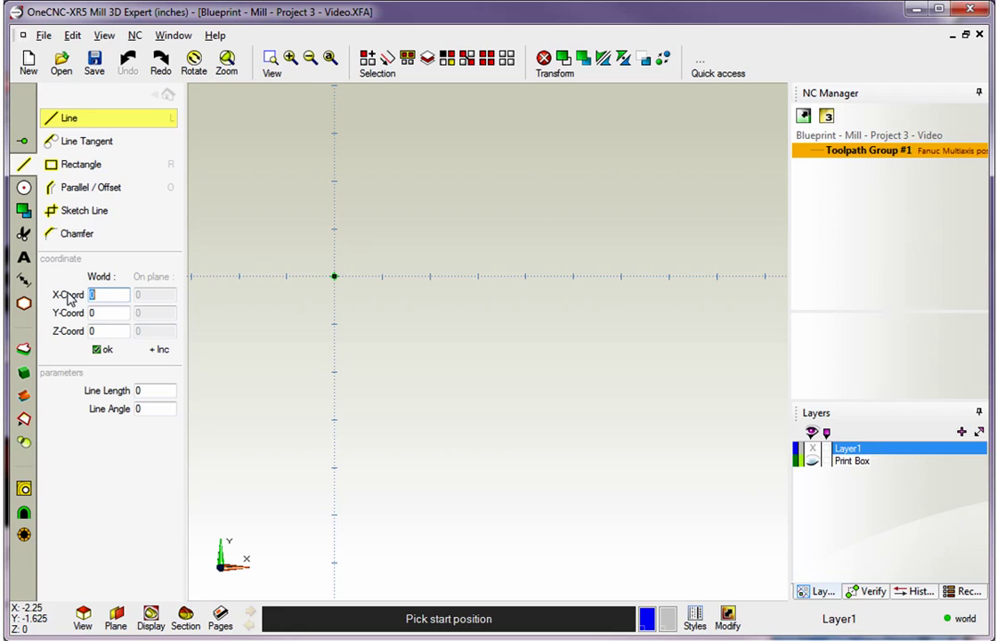
{"action": "type", "text": "6.5"}
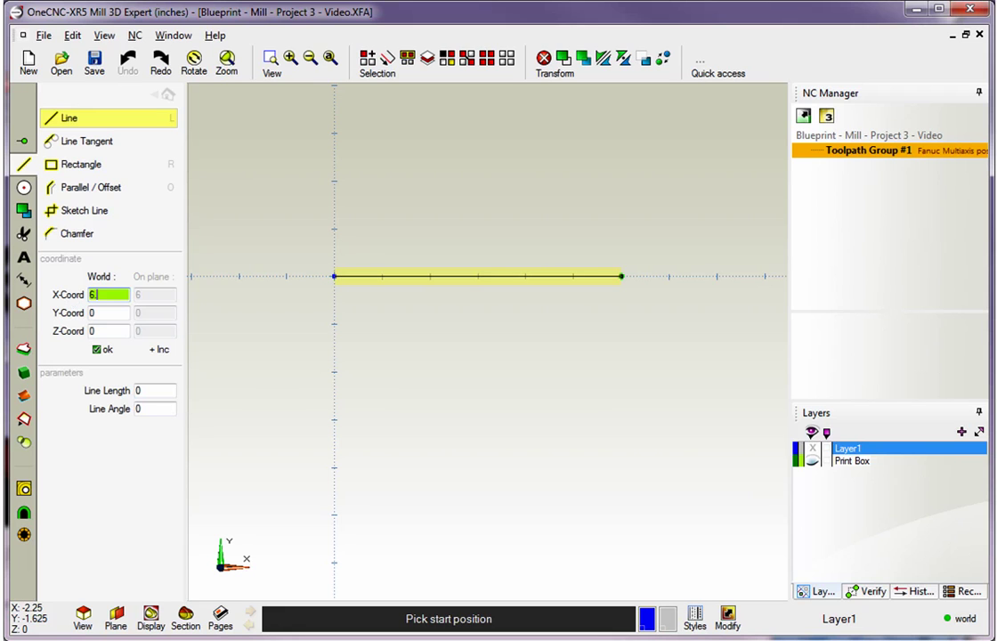
{"action": "left_click", "coordinate": [108, 313]}
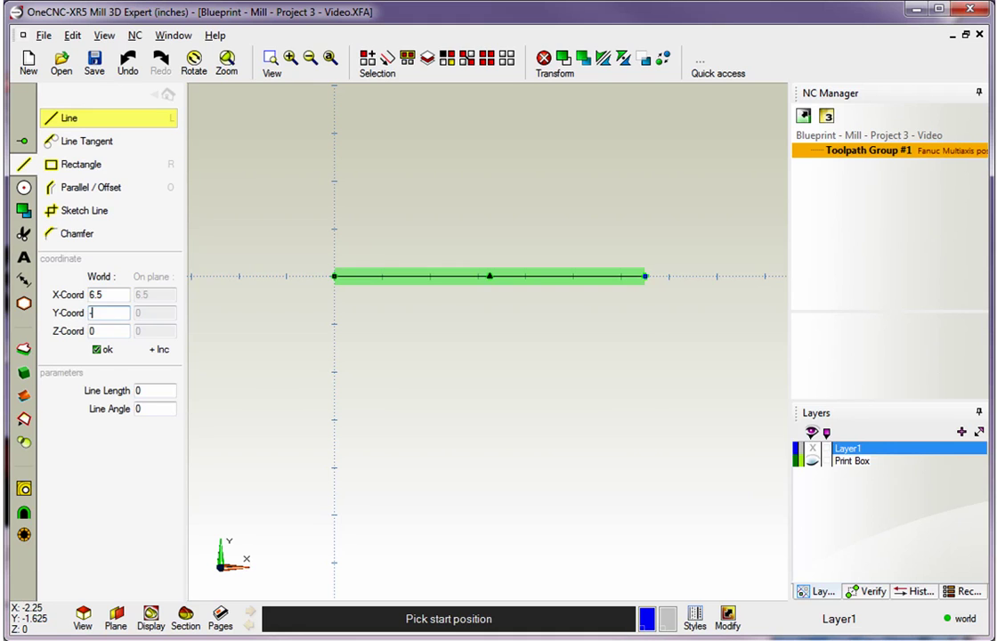
- Finish the rectangle through corners (6.5,-3), (0,-3) and back to (0,0)
{"action": "type", "text": "-3"}
{"action": "left_click", "coordinate": [100, 351]}
{"action": "type", "text": "0"}
{"action": "left_click", "coordinate": [98, 350]}
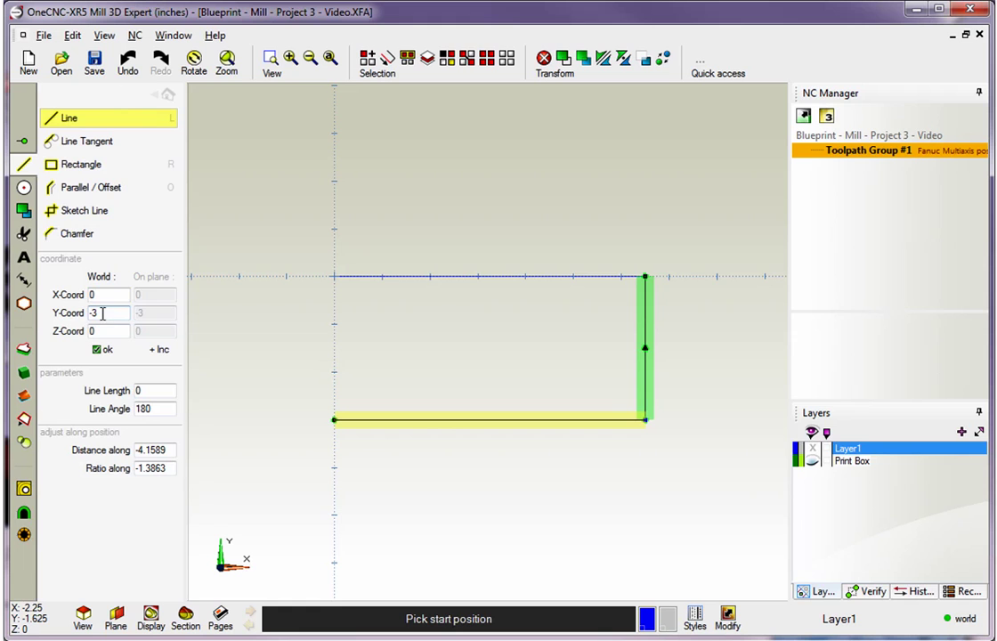
{"action": "type", "text": "0"}
{"action": "left_click", "coordinate": [99, 351]}
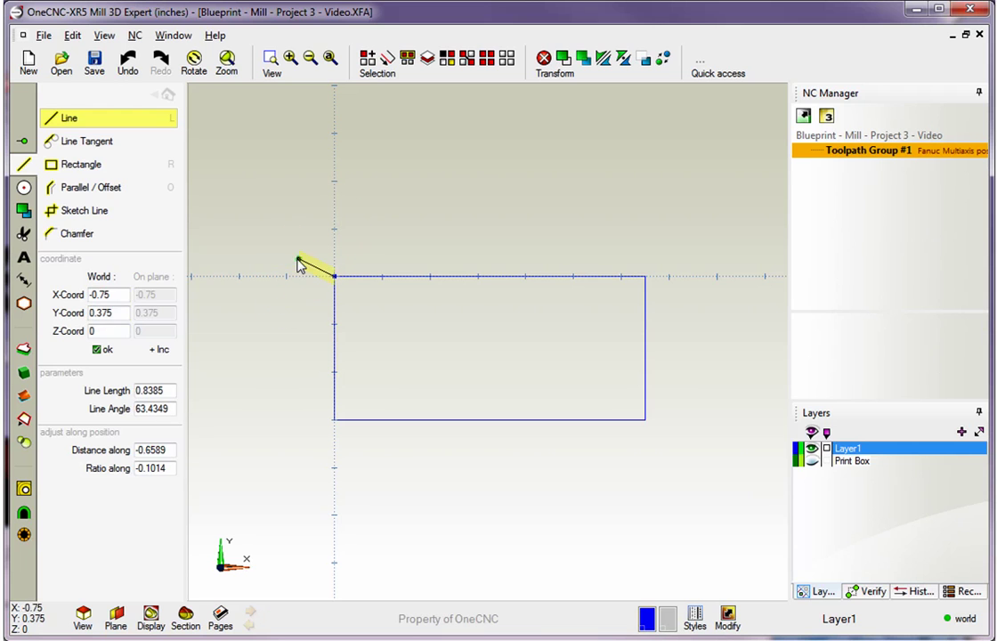
{"action": "left_click", "coordinate": [167, 94]}
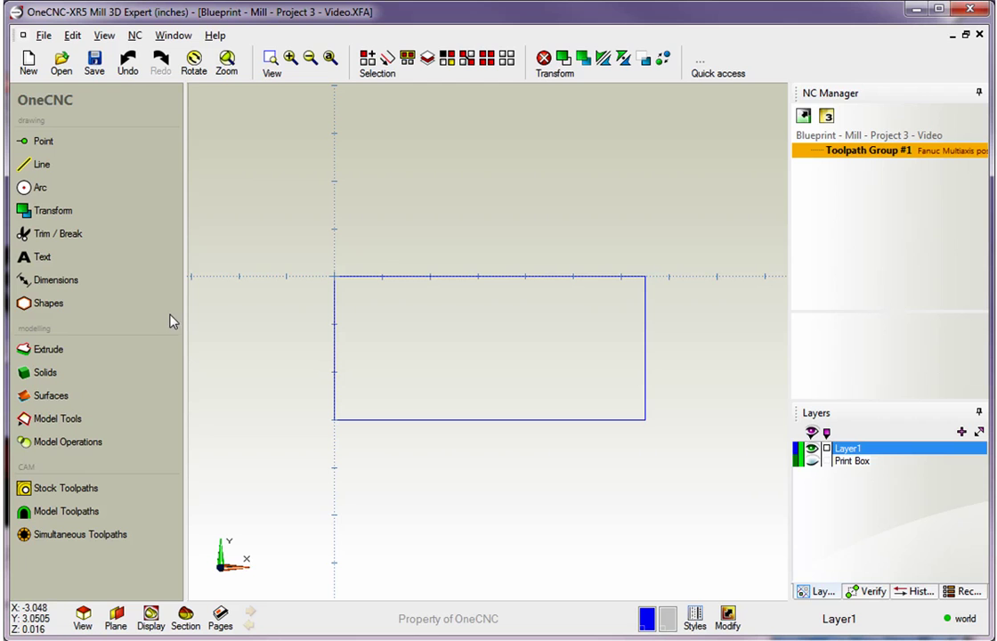
{"action": "left_click", "coordinate": [812, 461]}
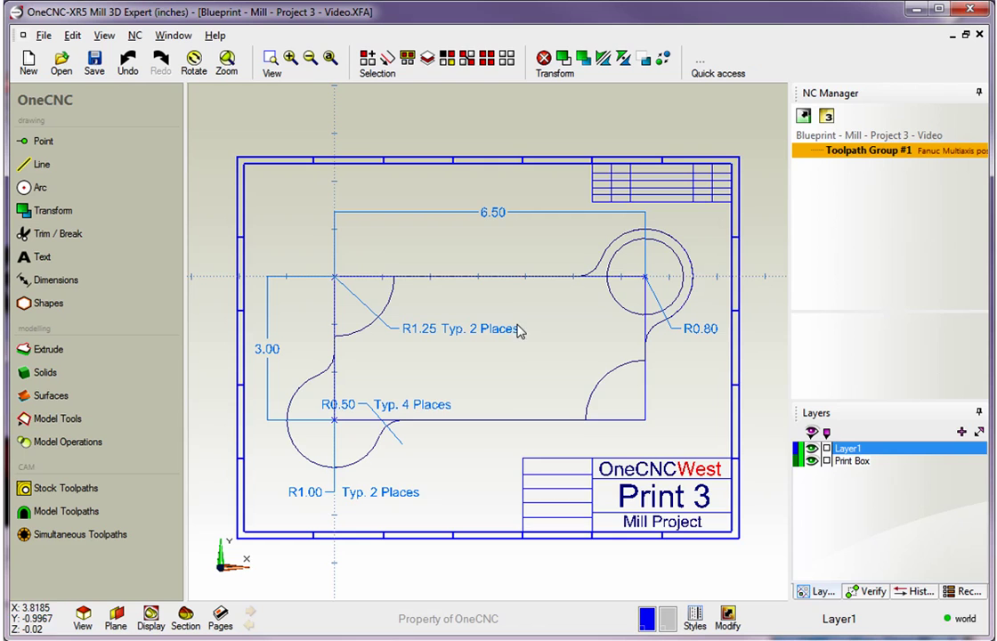
{"action": "left_click", "coordinate": [812, 461]}
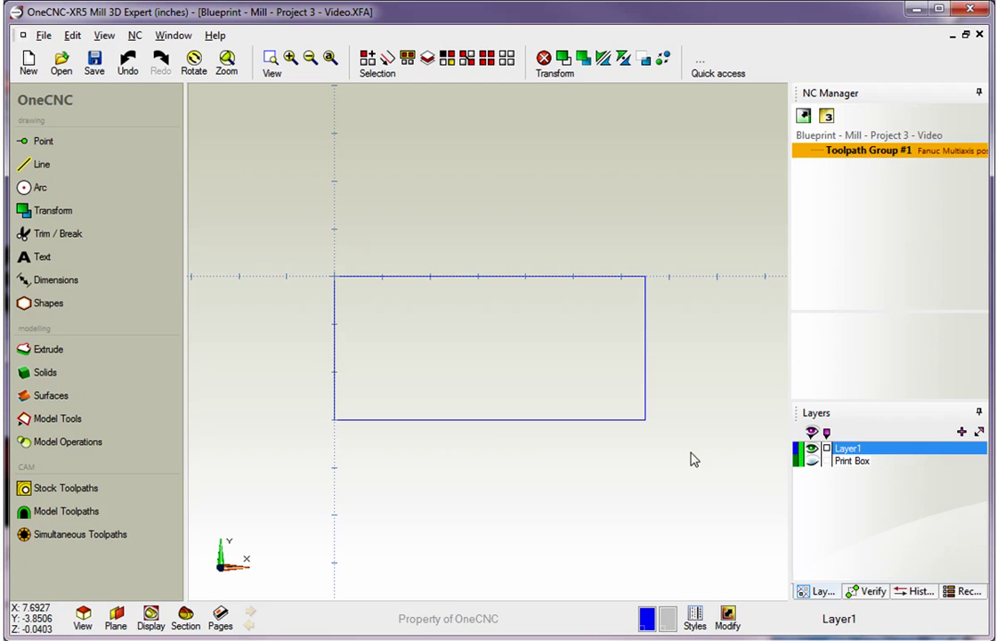
- Draw 2.5-diameter circles on the rectangle's top-left and bottom-right corners
{"action": "left_click", "coordinate": [41, 188]}
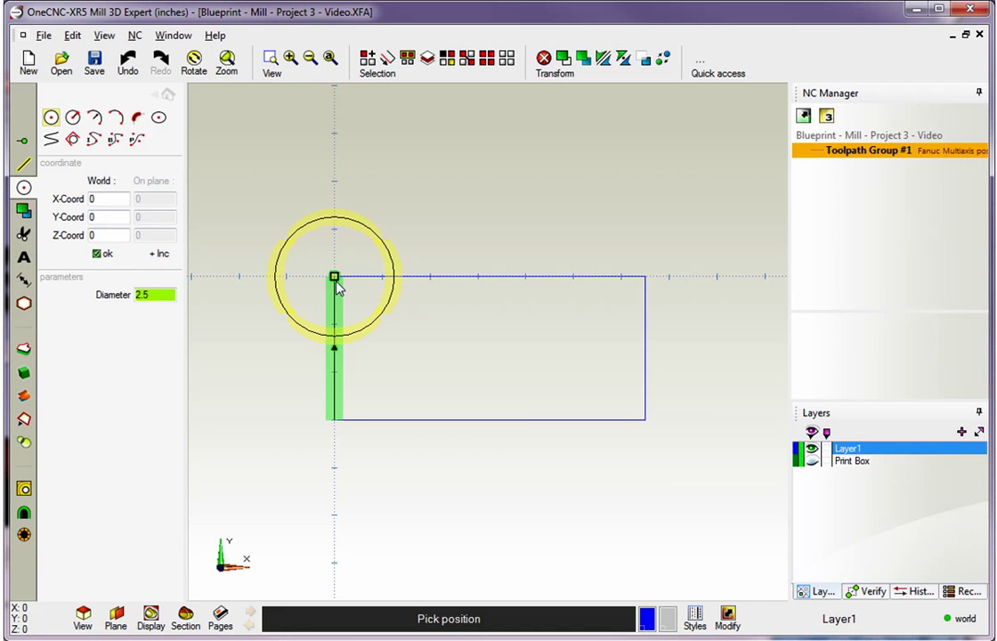
{"action": "left_click", "coordinate": [336, 281]}
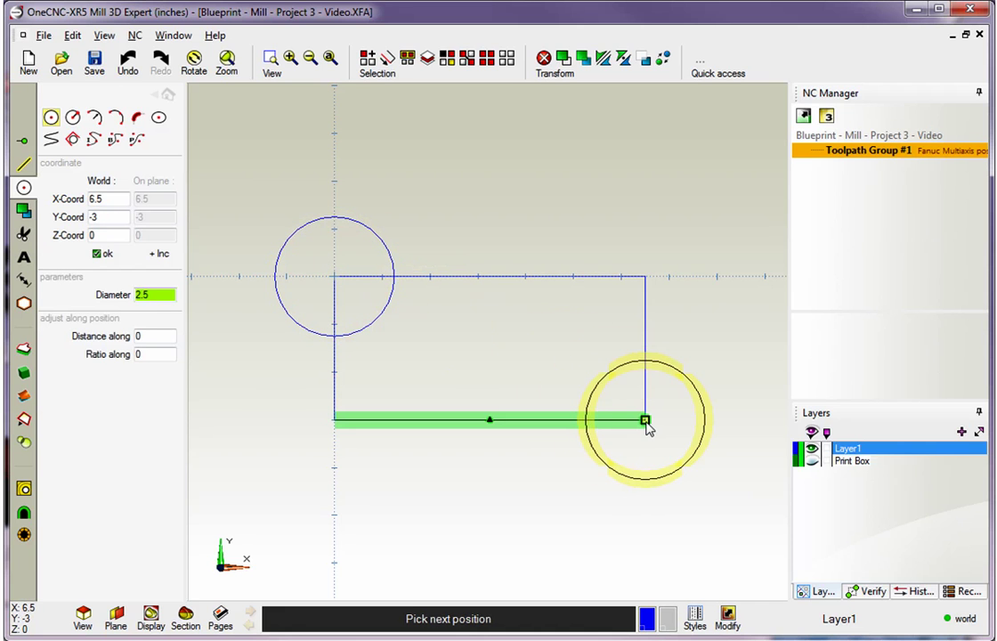
{"action": "left_click", "coordinate": [645, 419]}
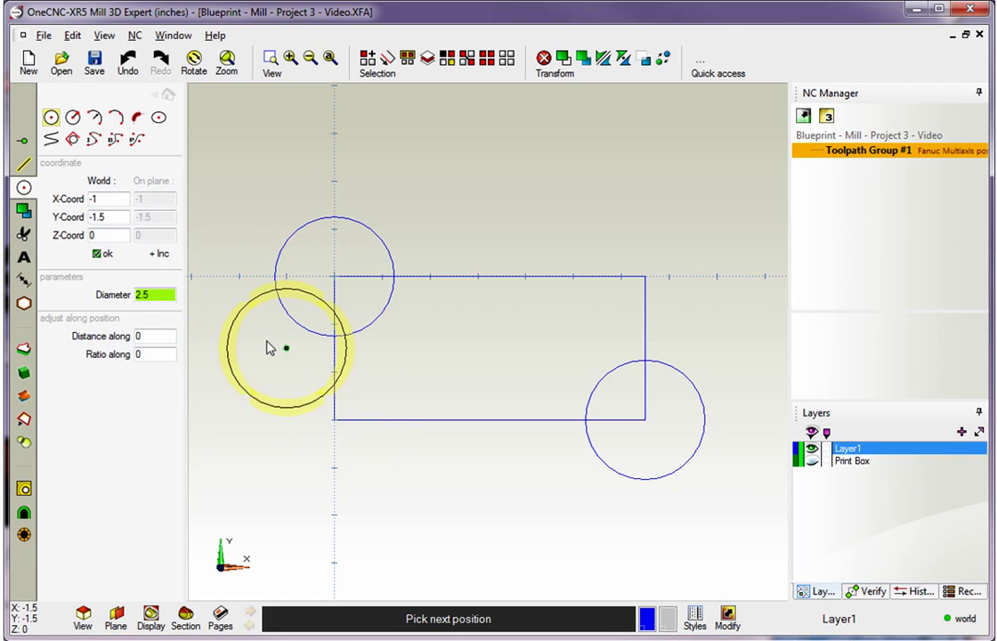
- Draw 2-diameter circles on the bottom-left and top-right corners
{"action": "left_click", "coordinate": [127, 294]}
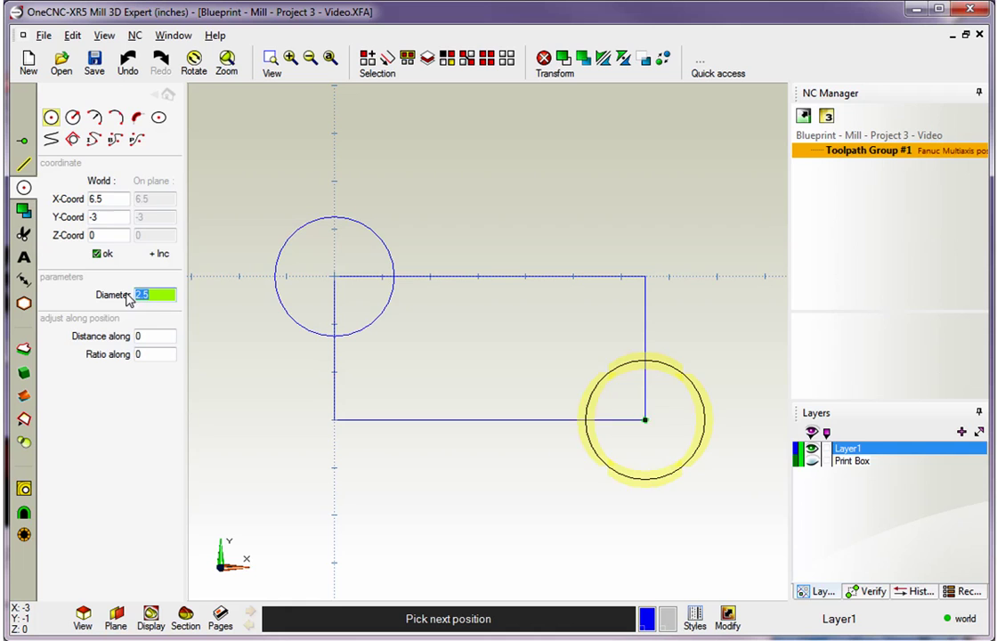
{"action": "type", "text": "2"}
{"action": "key", "text": "Return"}
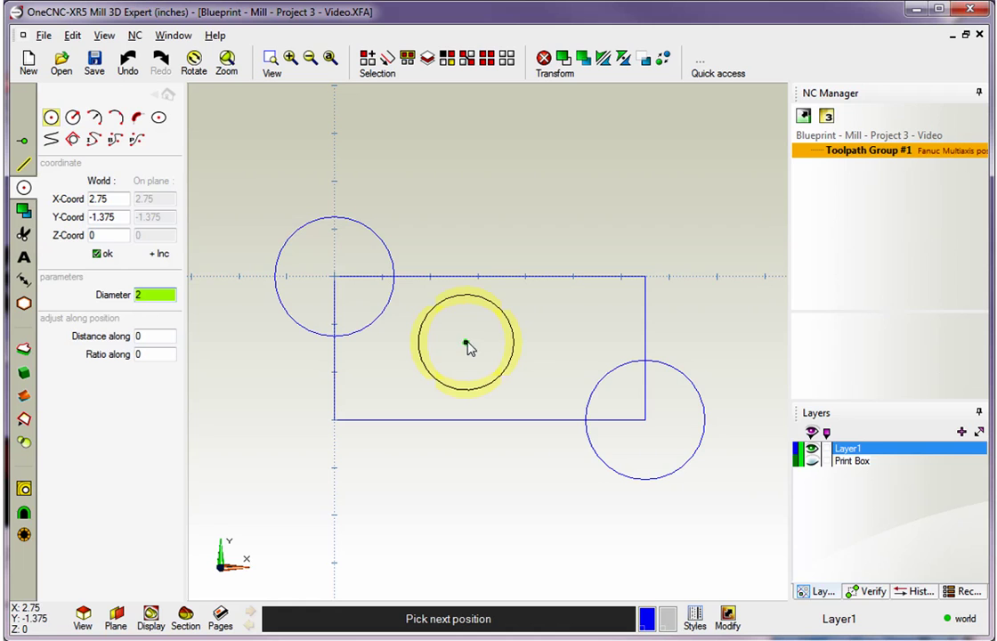
{"action": "left_click", "coordinate": [334, 419]}
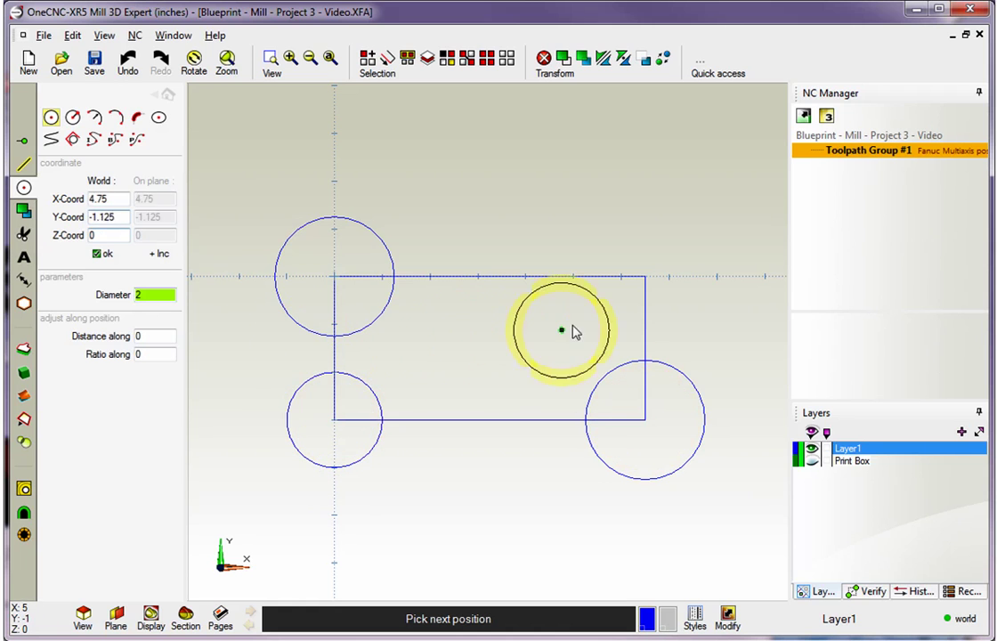
{"action": "left_click", "coordinate": [645, 278]}
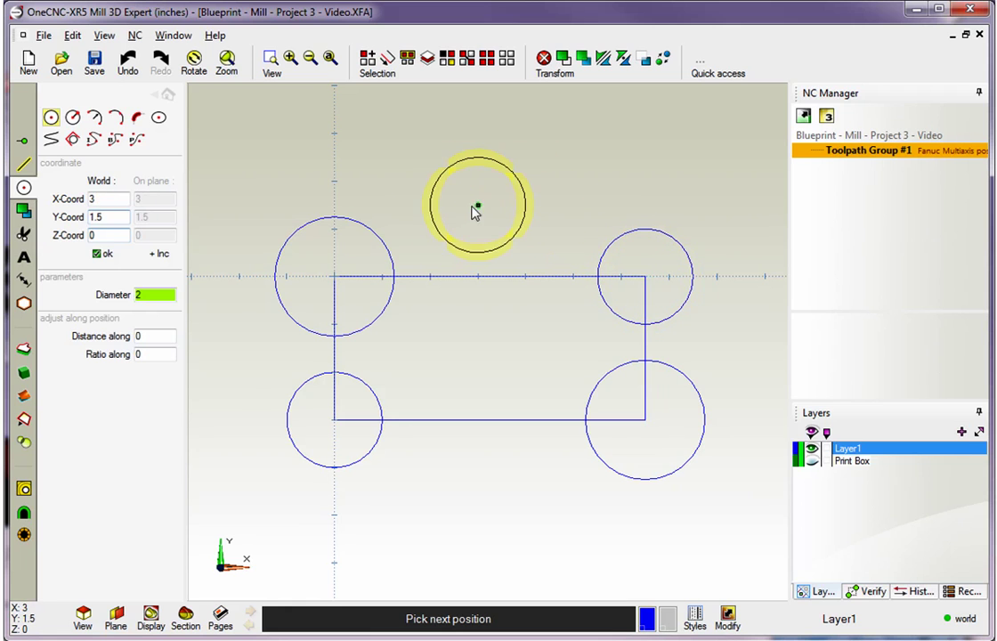
{"action": "right_click", "coordinate": [478, 187]}
{"action": "left_click", "coordinate": [167, 95]}
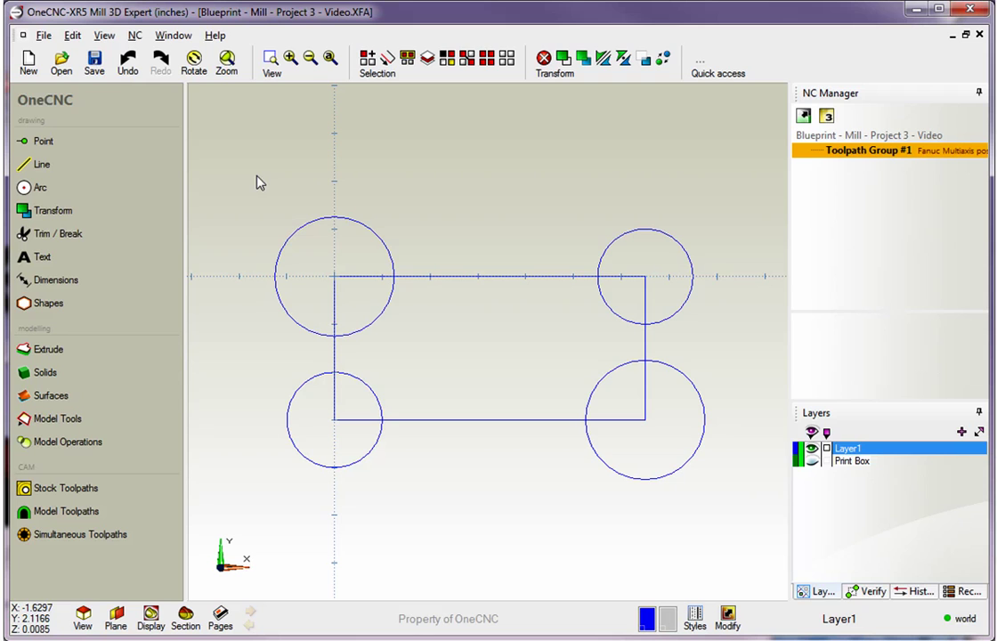
- Trim the top and left edges with the top-left circle into a concave corner arc
{"action": "left_click", "coordinate": [62, 237]}
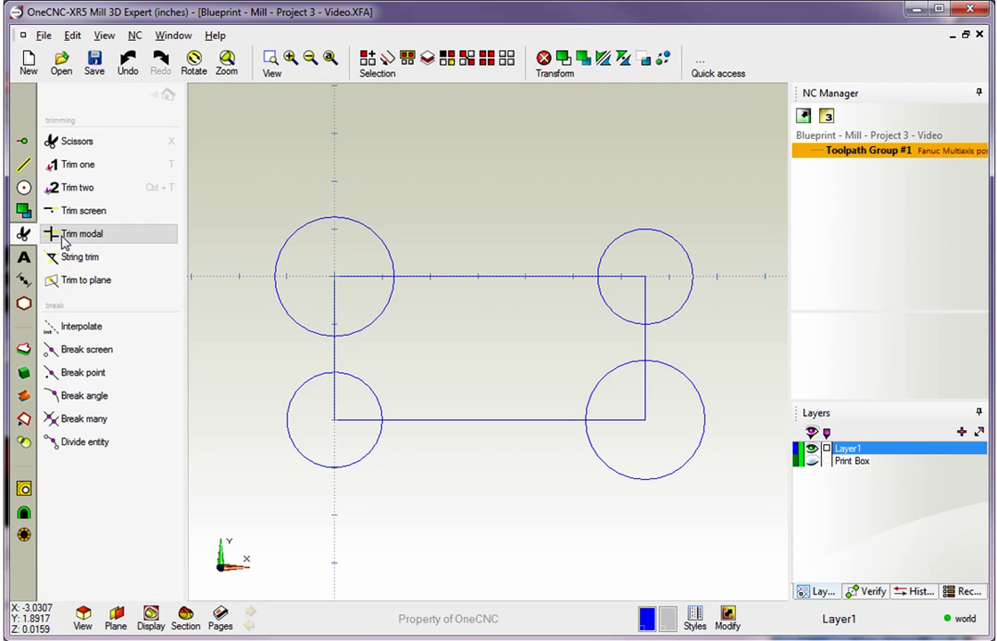
{"action": "left_click", "coordinate": [71, 188]}
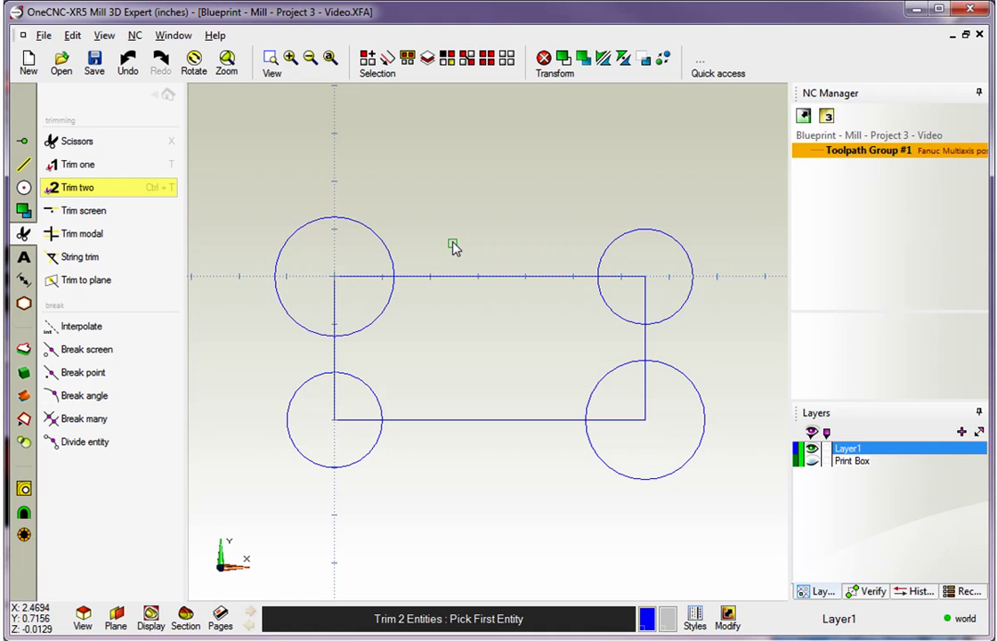
{"action": "left_click", "coordinate": [447, 277]}
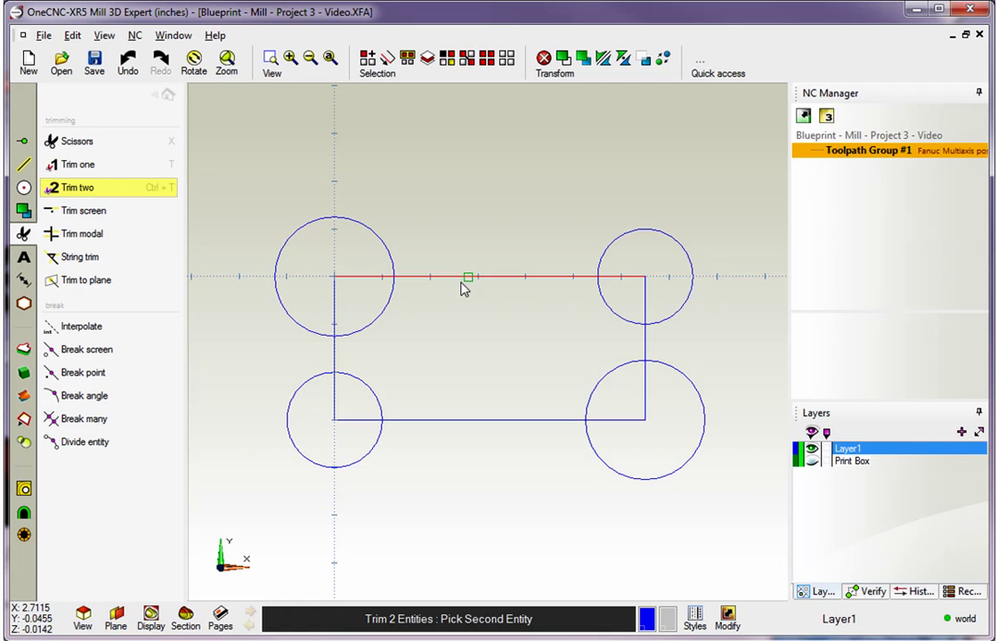
{"action": "left_click", "coordinate": [380, 316]}
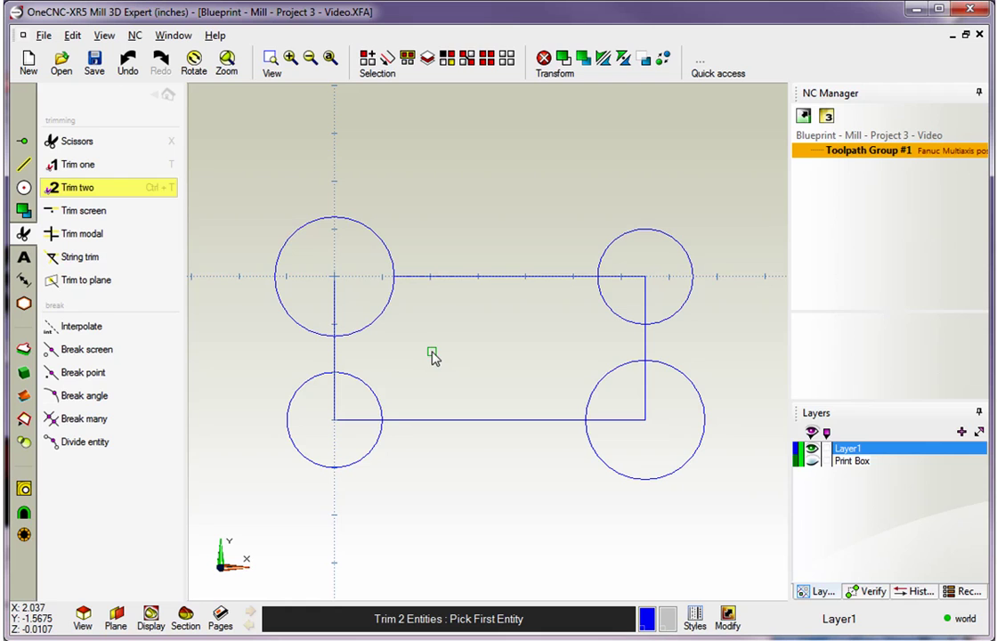
{"action": "left_click", "coordinate": [333, 356]}
{"action": "left_click", "coordinate": [361, 330]}
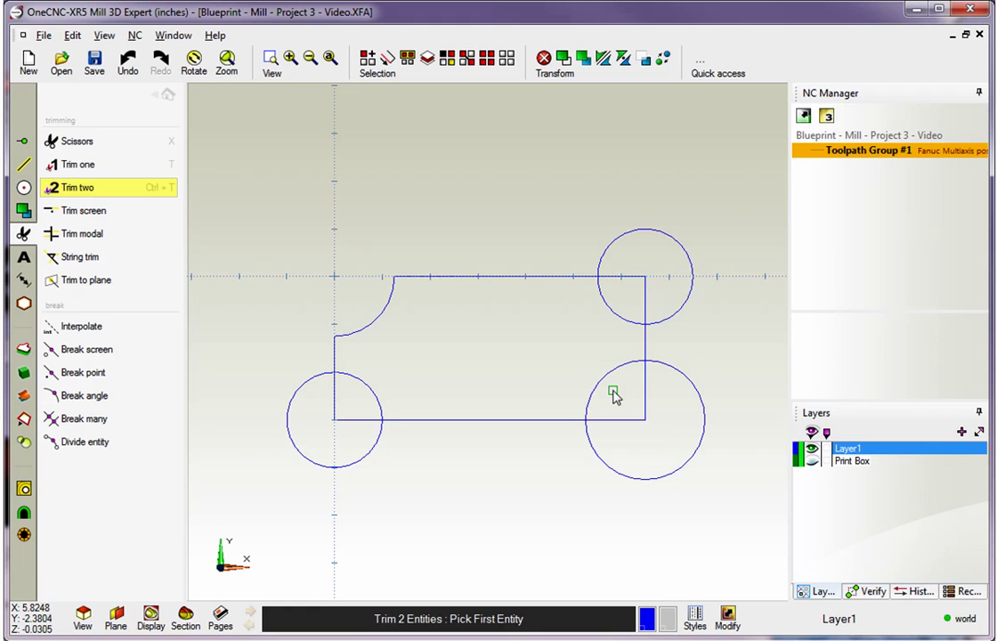
- Trim the right and bottom edges with the bottom-right circle into a concave corner arc
{"action": "left_click", "coordinate": [646, 345]}
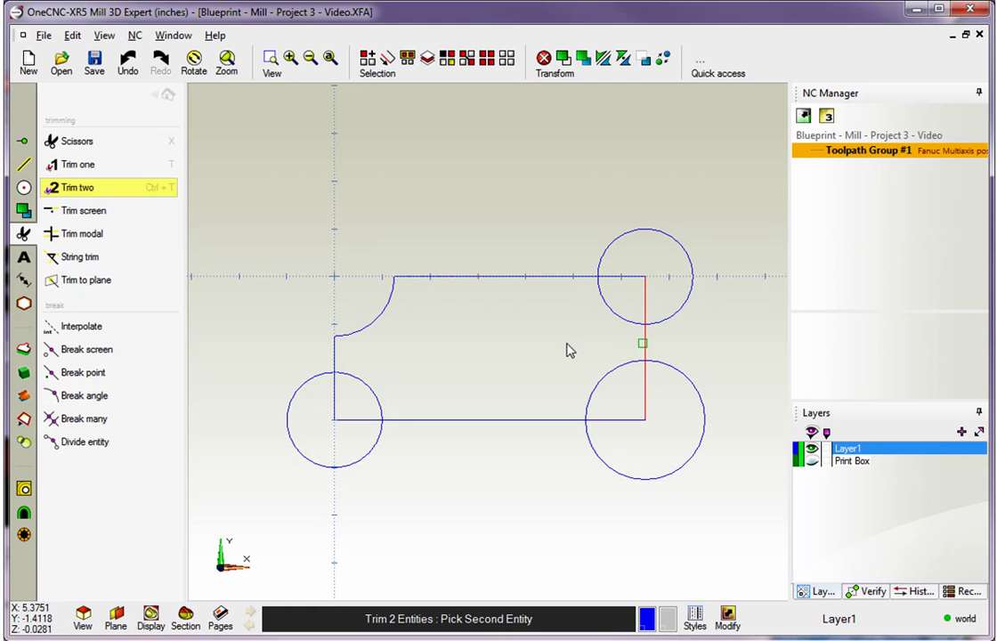
{"action": "left_click", "coordinate": [602, 381]}
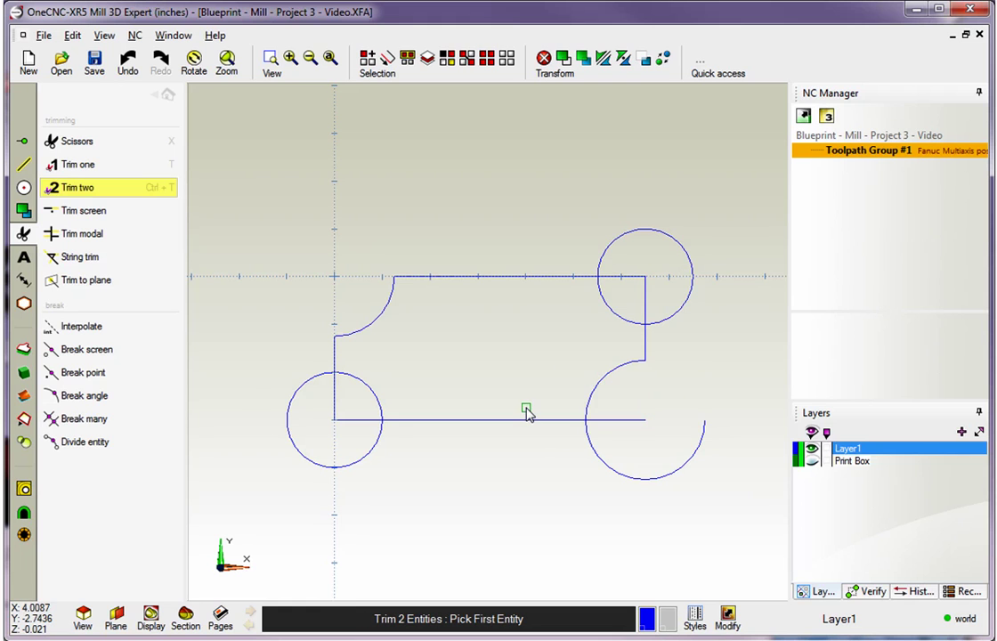
{"action": "left_click", "coordinate": [600, 389]}
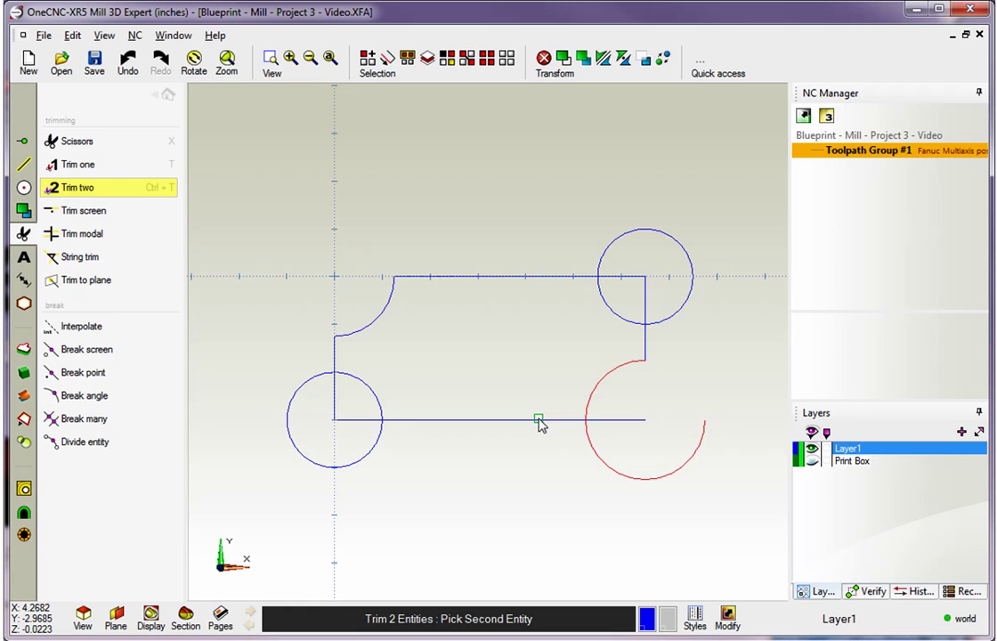
{"action": "left_click", "coordinate": [538, 419]}
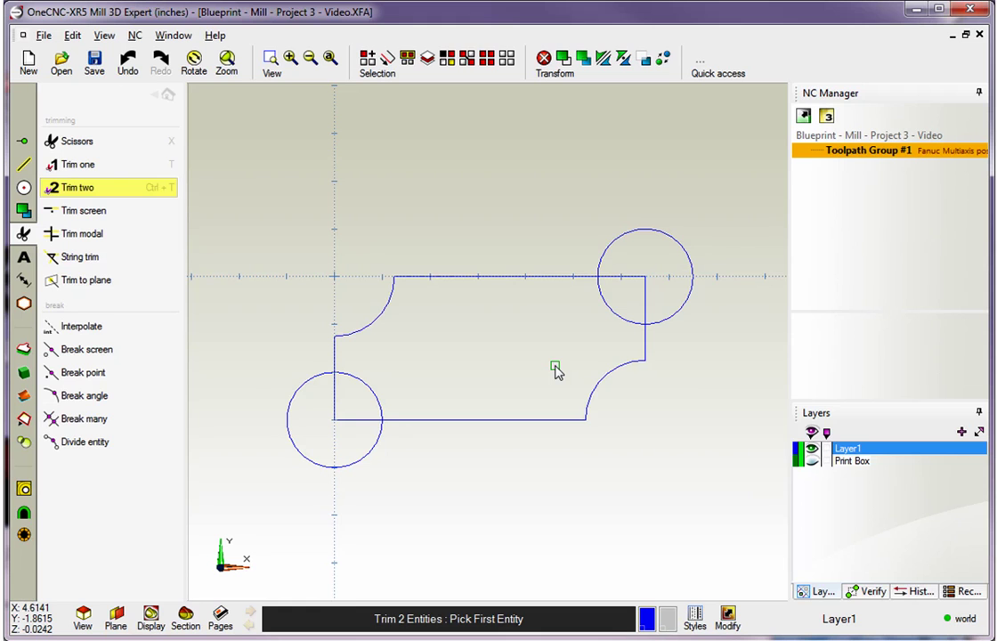
{"action": "left_click", "coordinate": [85, 142]}
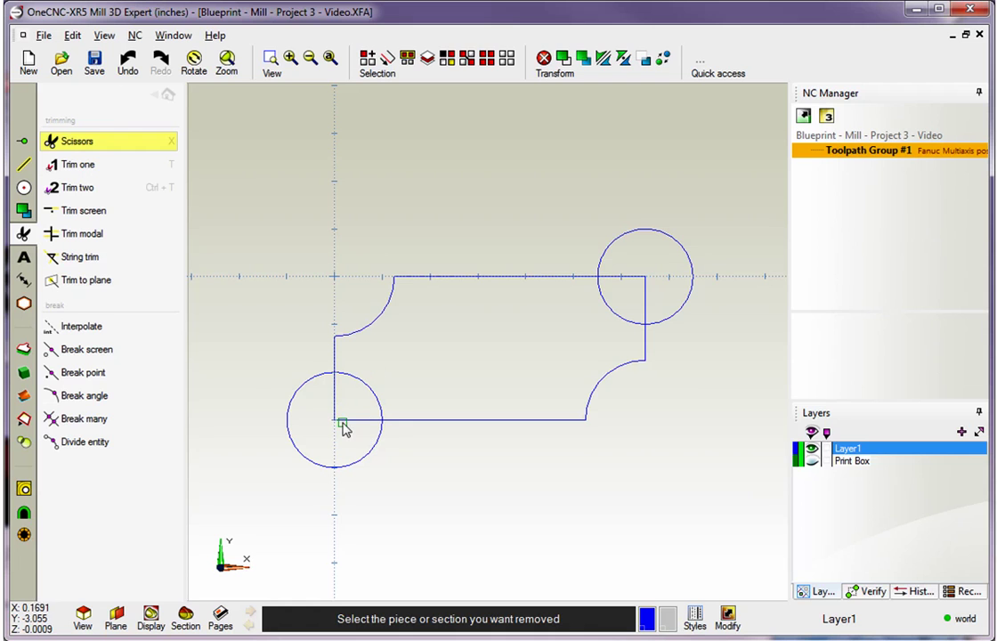
- Cut away the line and arc pieces inside the bottom-left and upper-right circles
{"action": "left_click", "coordinate": [335, 402]}
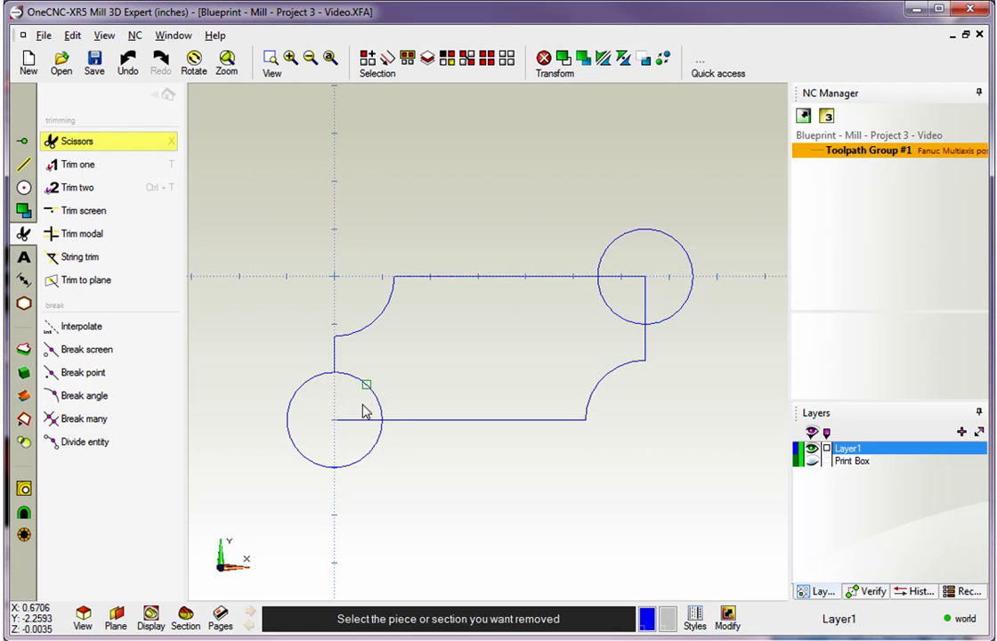
{"action": "left_click", "coordinate": [363, 413]}
{"action": "left_click", "coordinate": [369, 385]}
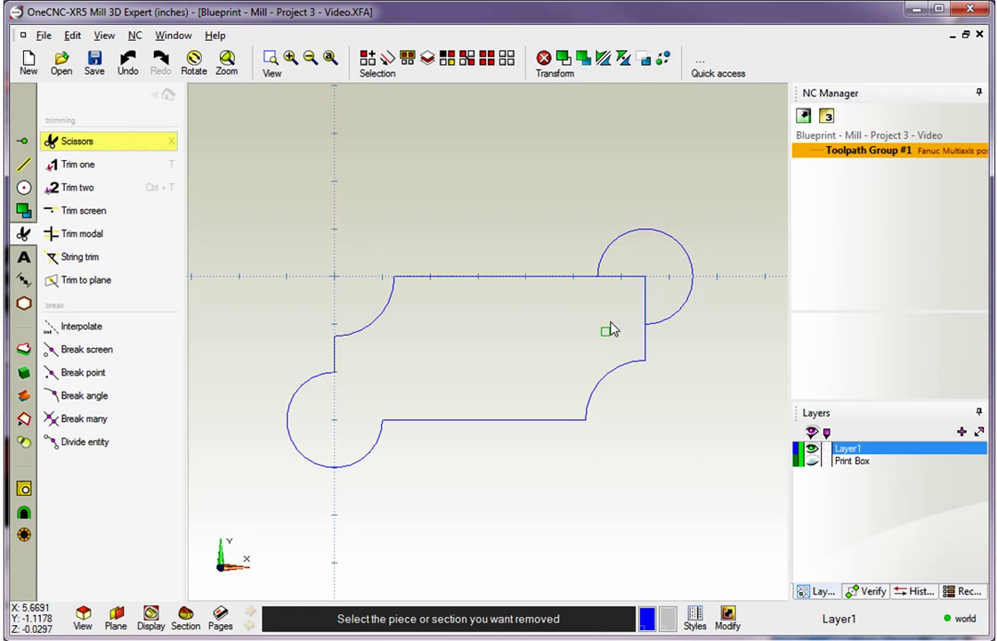
{"action": "left_click", "coordinate": [620, 278]}
{"action": "left_click", "coordinate": [645, 299]}
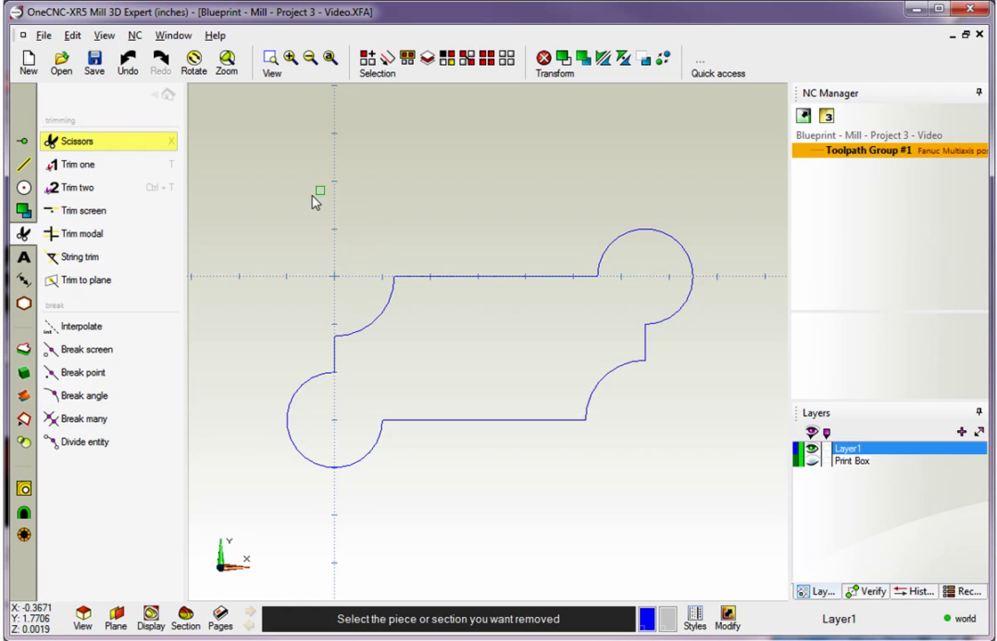
{"action": "left_click", "coordinate": [165, 95]}
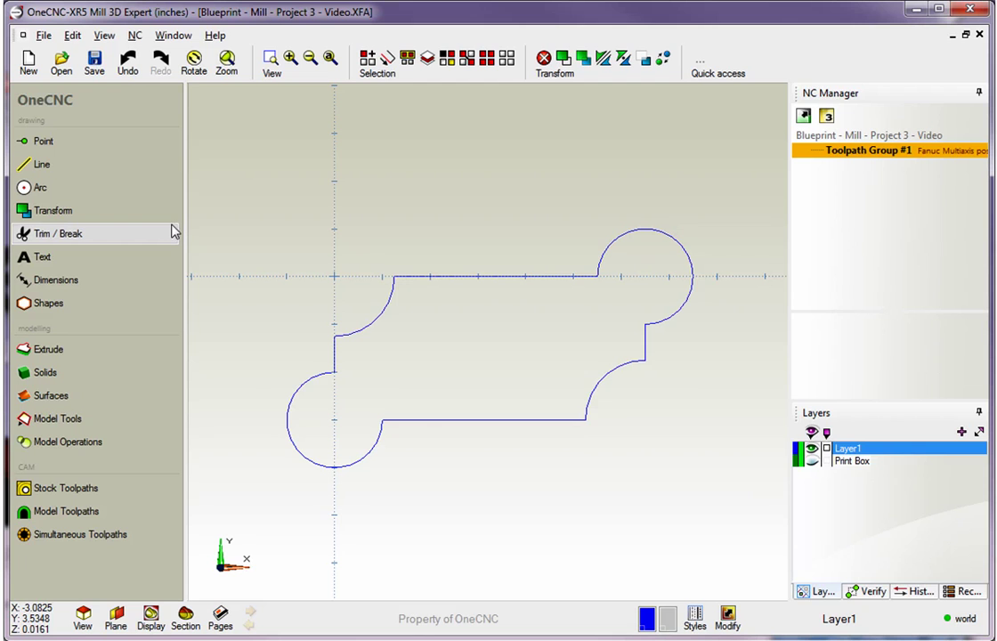
{"action": "left_click", "coordinate": [811, 462]}
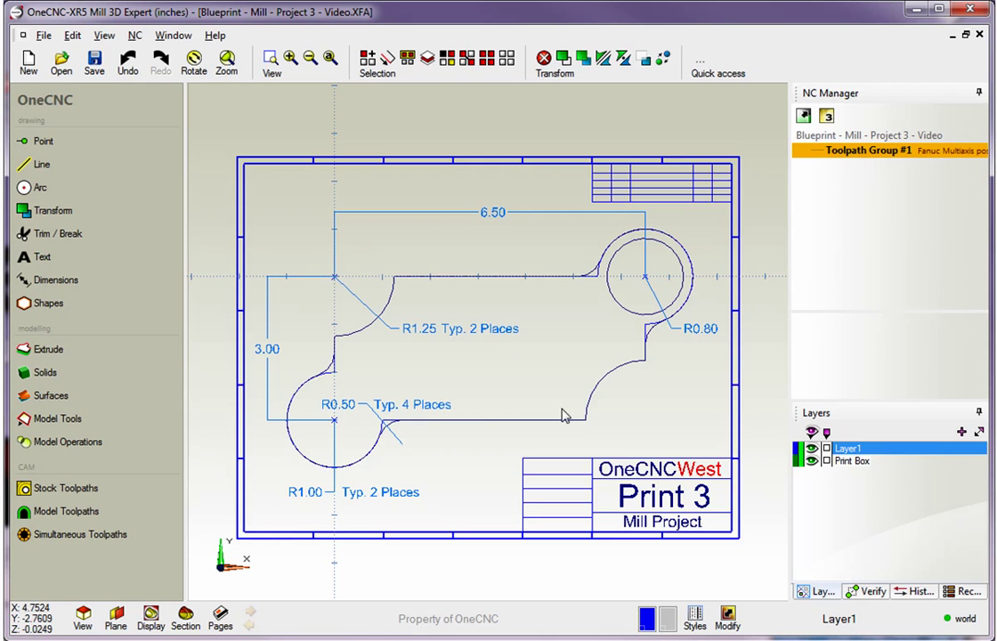
{"action": "left_click", "coordinate": [811, 461]}
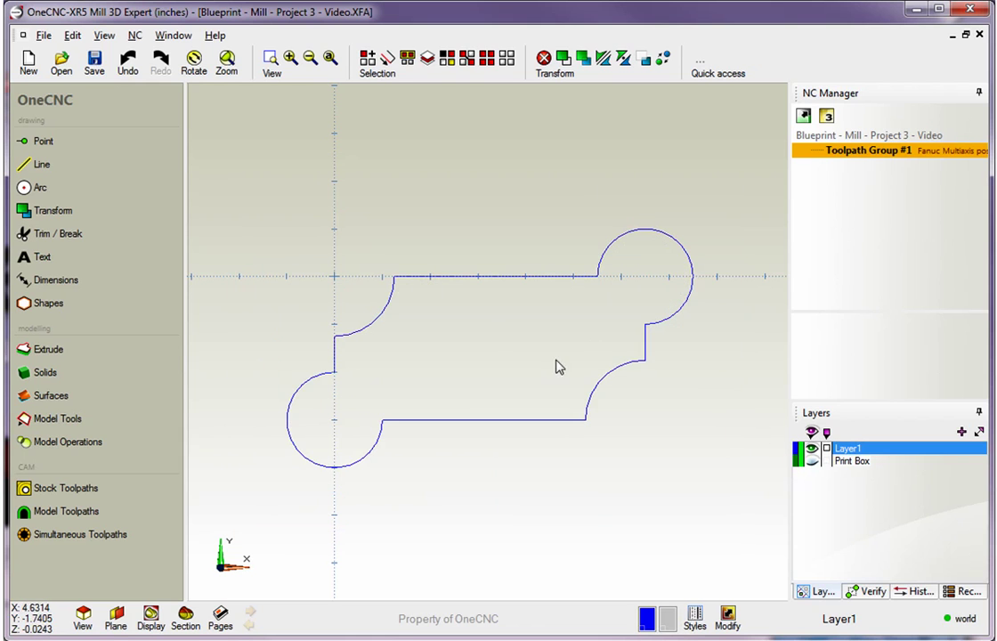
- Fillet the lower-left circle to the short vertical line with a 0.5 radius
{"action": "left_click", "coordinate": [38, 192]}
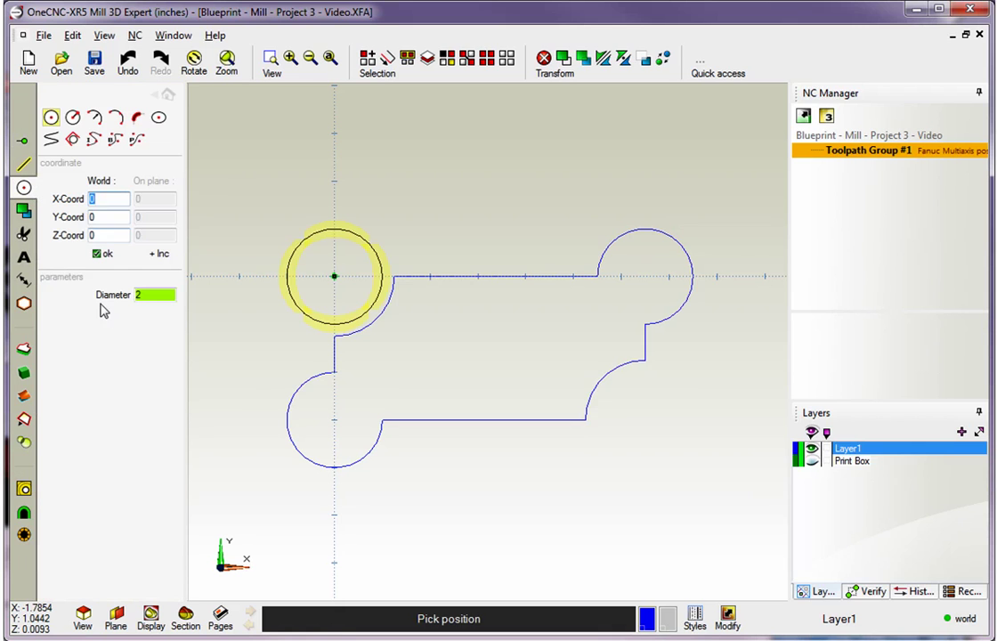
{"action": "left_click", "coordinate": [136, 117]}
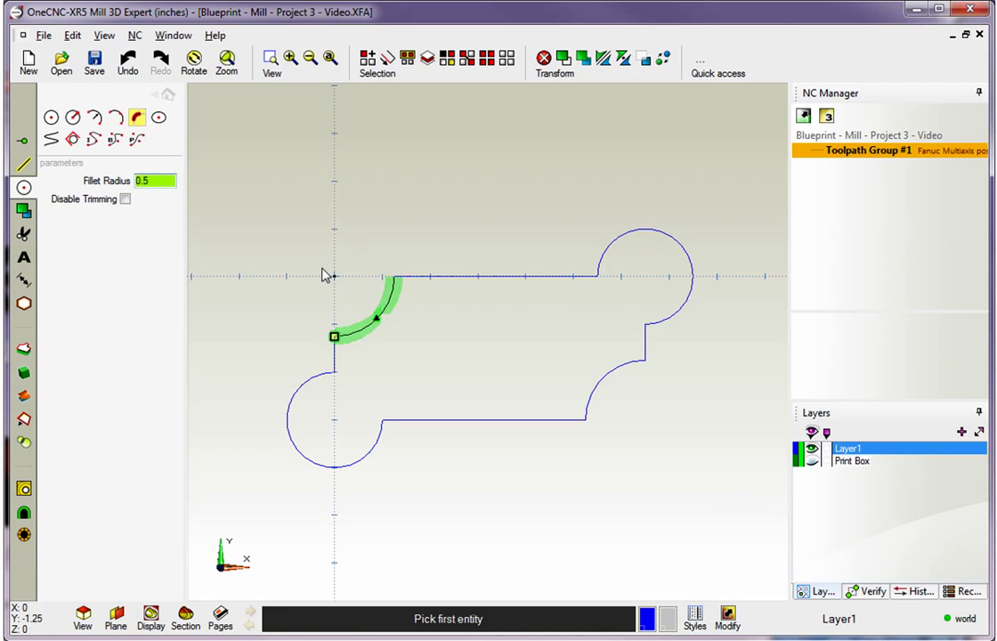
{"action": "left_click", "coordinate": [410, 276]}
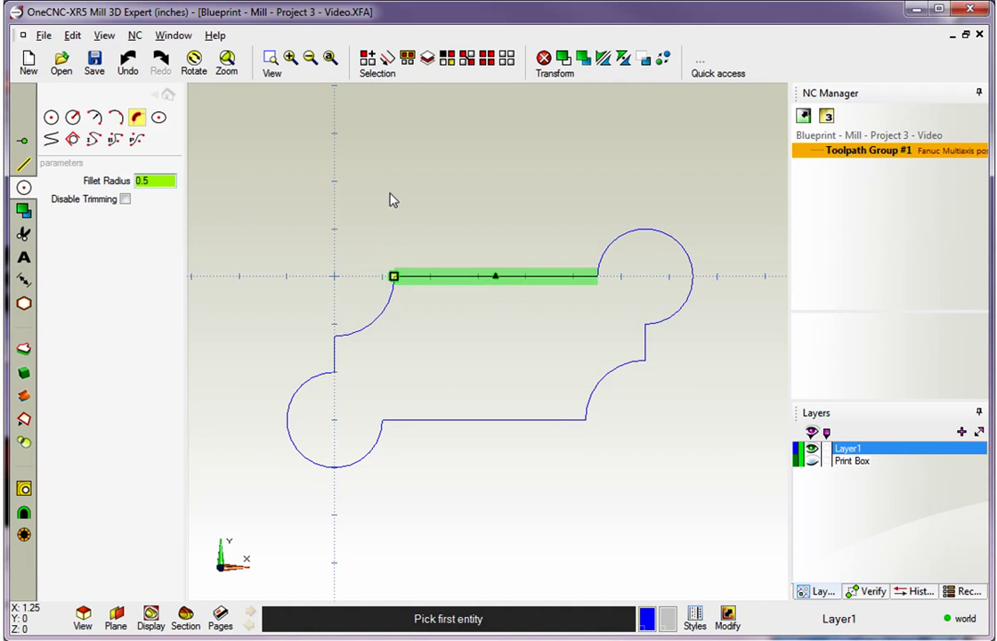
{"action": "left_click", "coordinate": [313, 379]}
{"action": "scroll", "coordinate": [322, 392], "scroll_direction": "up", "scroll_amount": 2}
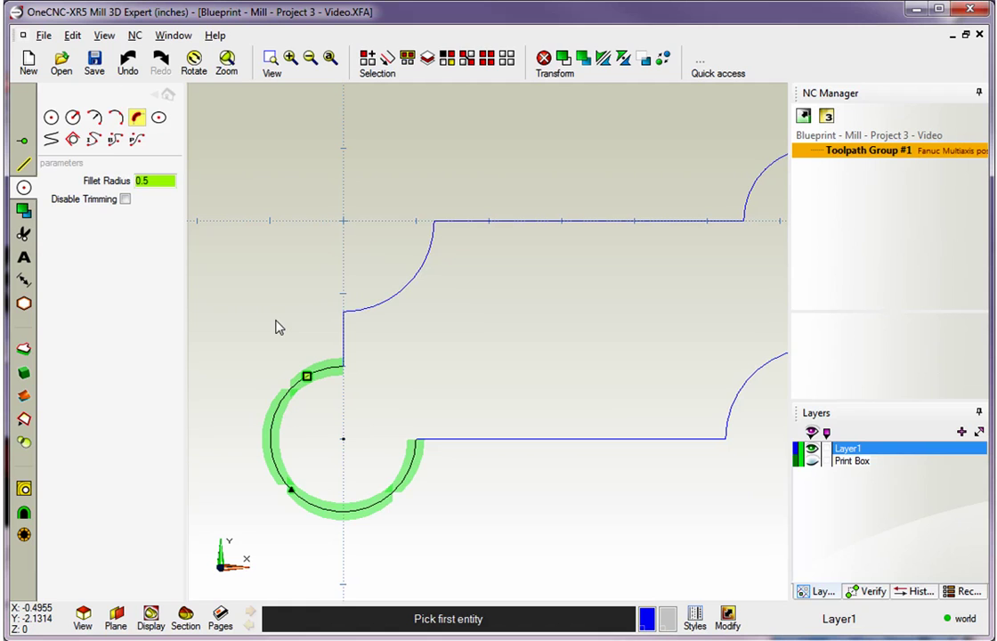
{"action": "left_click", "coordinate": [301, 381]}
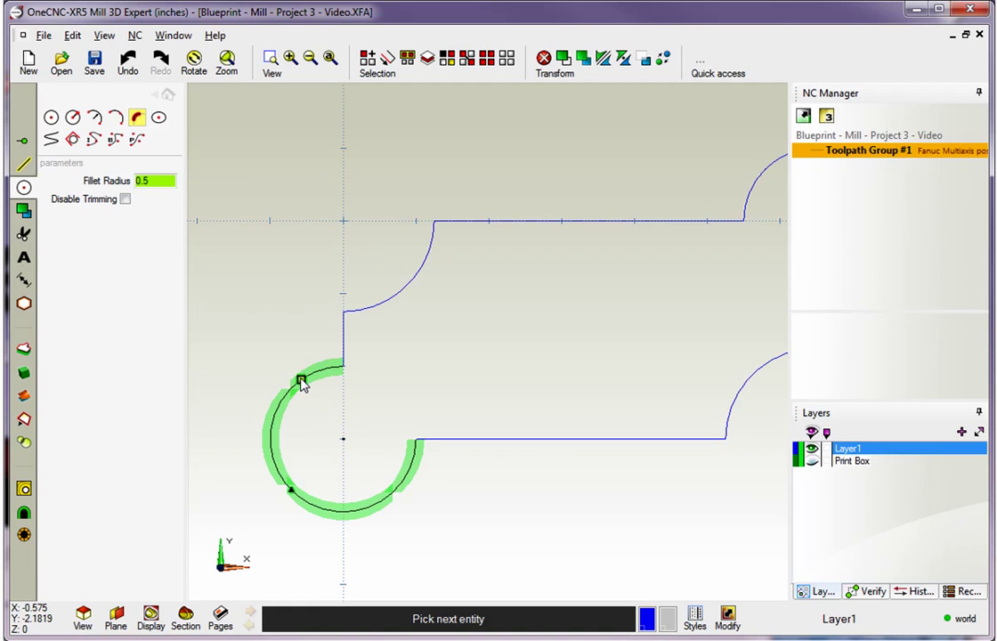
{"action": "left_click", "coordinate": [343, 332]}
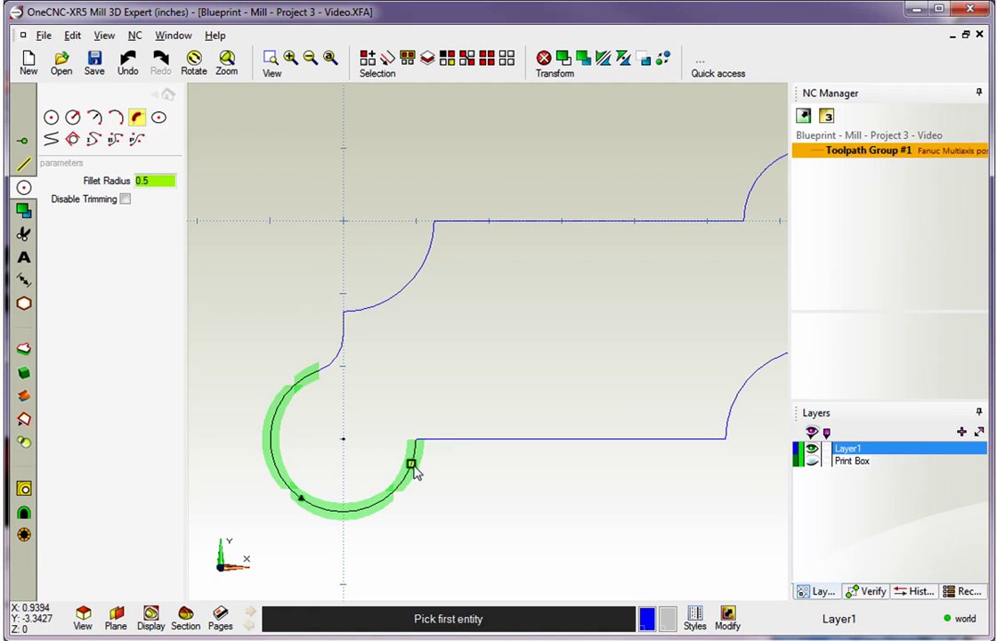
- Fillet the bottom horizontal line to the lower-left circle with a 0.5 radius
{"action": "left_click", "coordinate": [496, 453]}
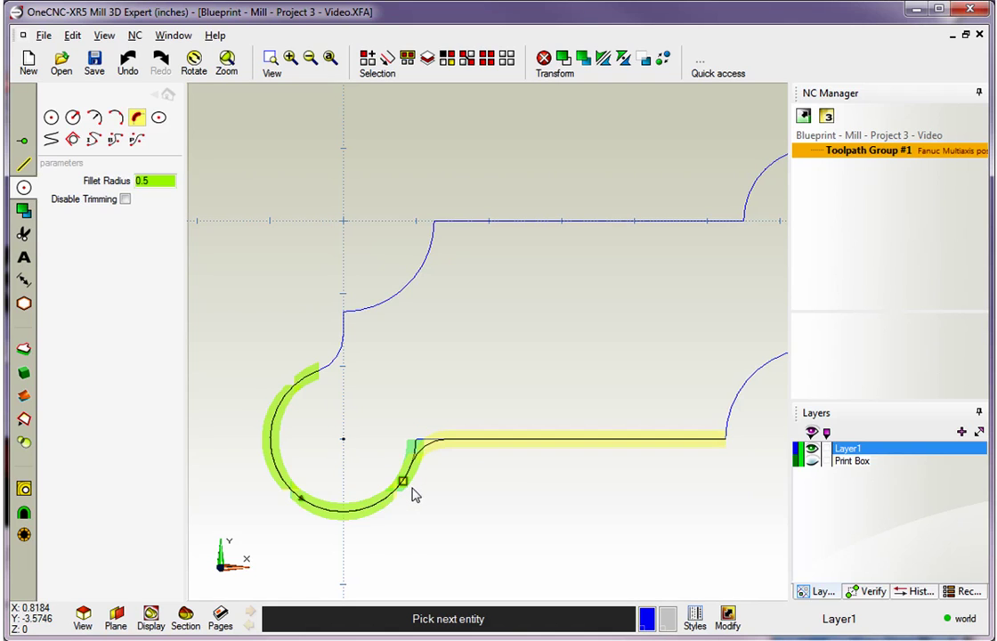
{"action": "left_click", "coordinate": [415, 492]}
{"action": "scroll", "coordinate": [503, 427], "scroll_direction": "down", "scroll_amount": 1}
{"action": "middle_click_drag", "start_coordinate": [548, 378], "coordinate": [321, 452]}
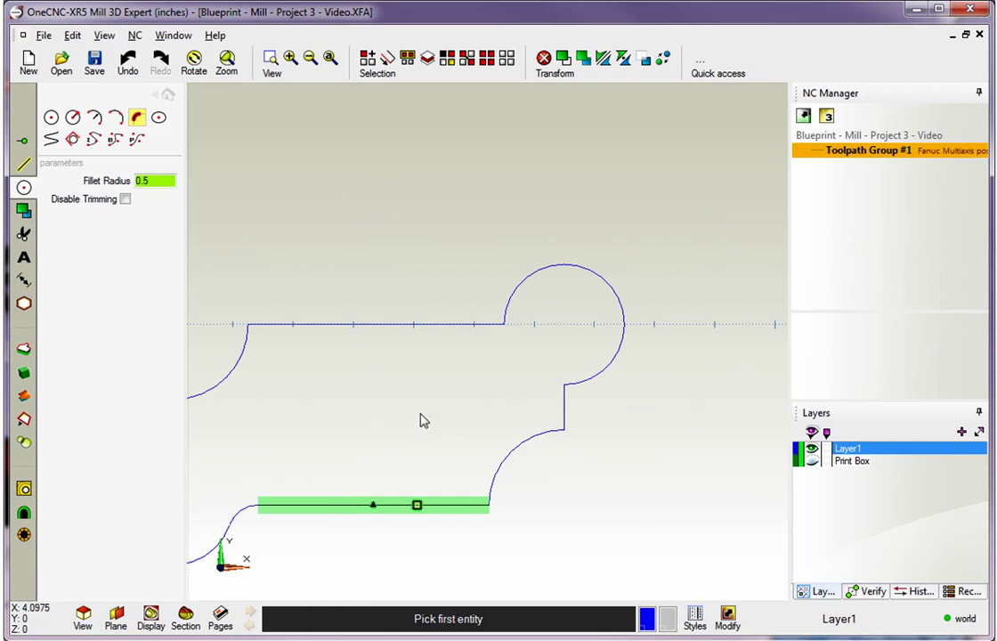
- Fillet the upper-right circle to the right vertical line with a 0.5 radius
{"action": "left_click", "coordinate": [593, 394]}
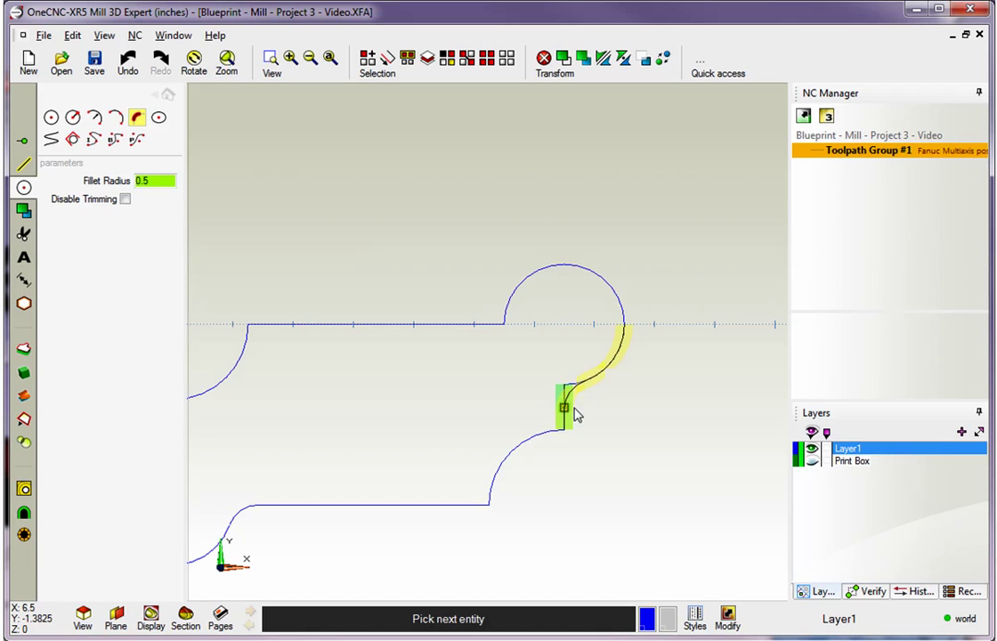
{"action": "left_click", "coordinate": [575, 413]}
{"action": "scroll", "coordinate": [500, 390], "scroll_direction": "up", "scroll_amount": 2}
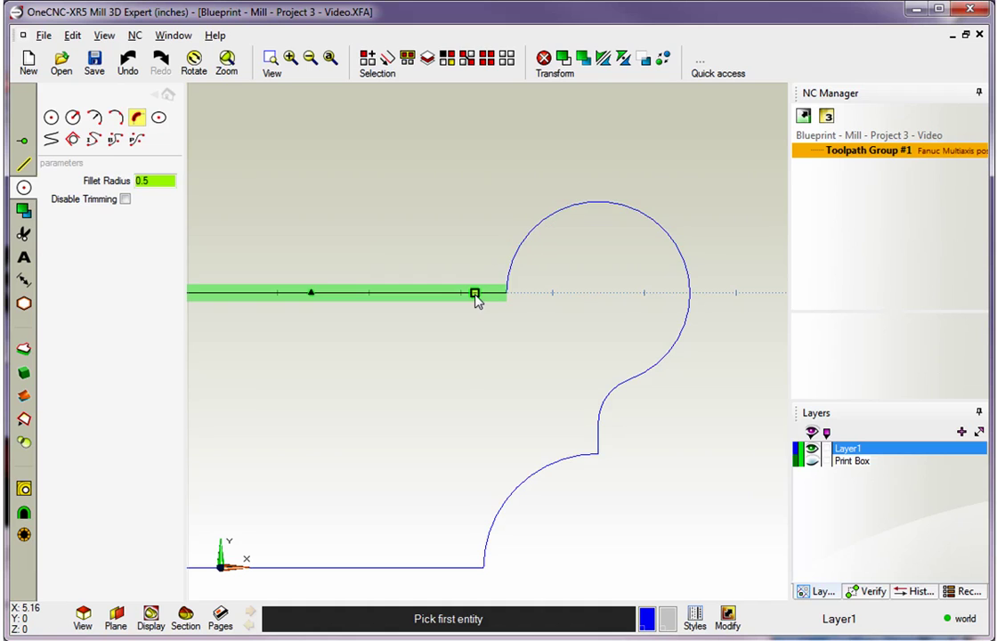
- Fillet the top line to the upper-right circle with a 0.5 radius
{"action": "left_click", "coordinate": [515, 257]}
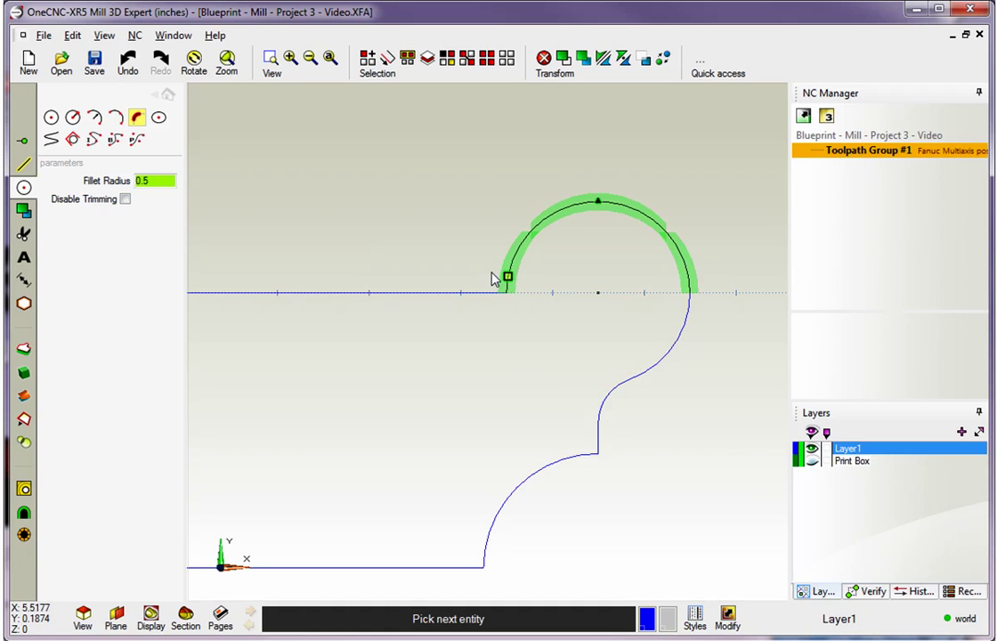
{"action": "left_click", "coordinate": [495, 279]}
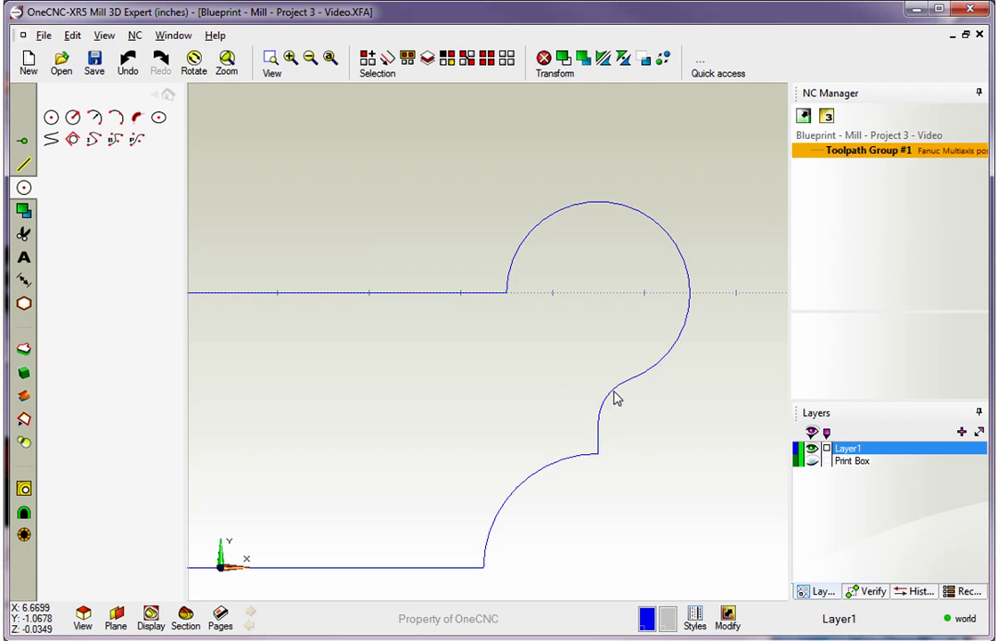
{"action": "left_click", "coordinate": [137, 118]}
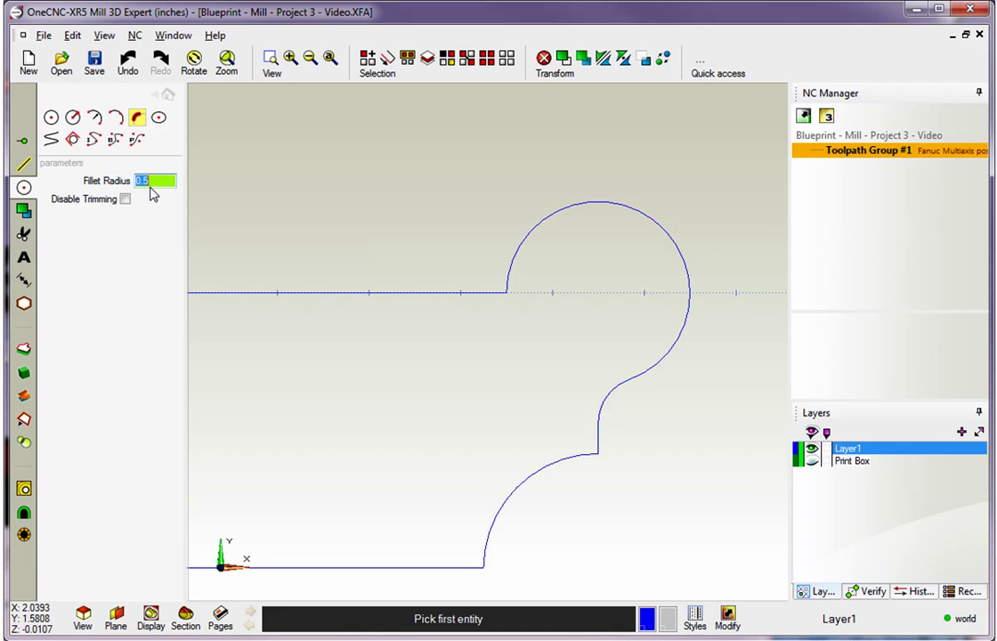
{"action": "left_click", "coordinate": [459, 290]}
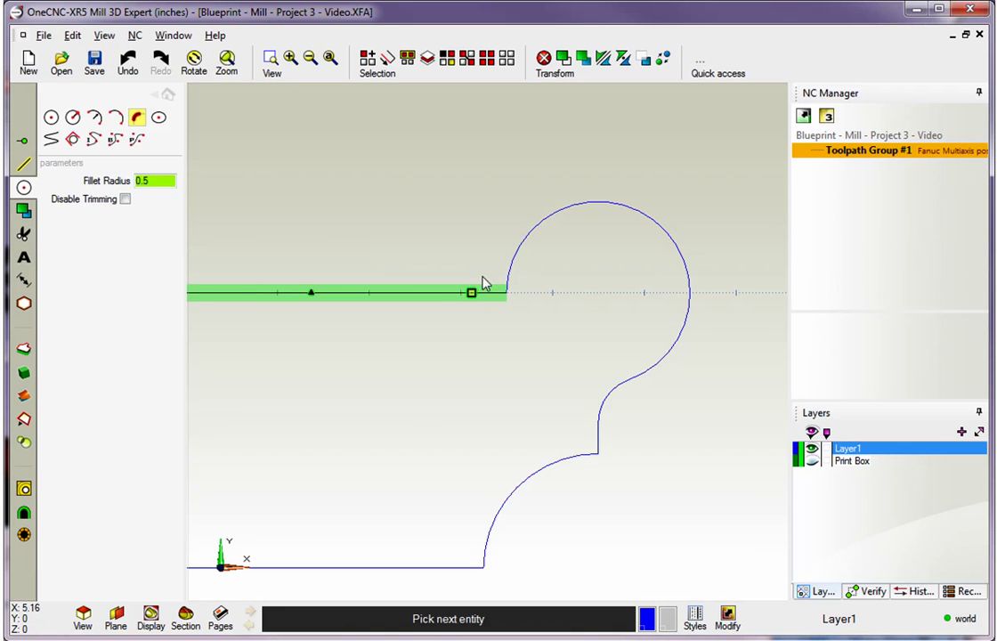
{"action": "left_click", "coordinate": [526, 240]}
{"action": "key", "text": "Escape"}
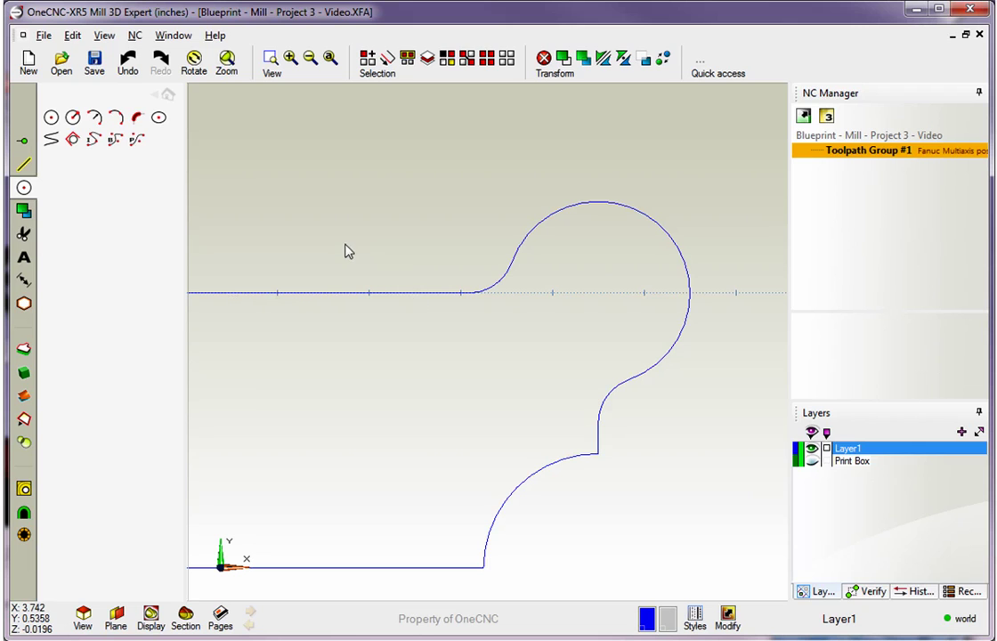
{"action": "scroll", "coordinate": [381, 276], "scroll_direction": "down", "scroll_amount": 2}
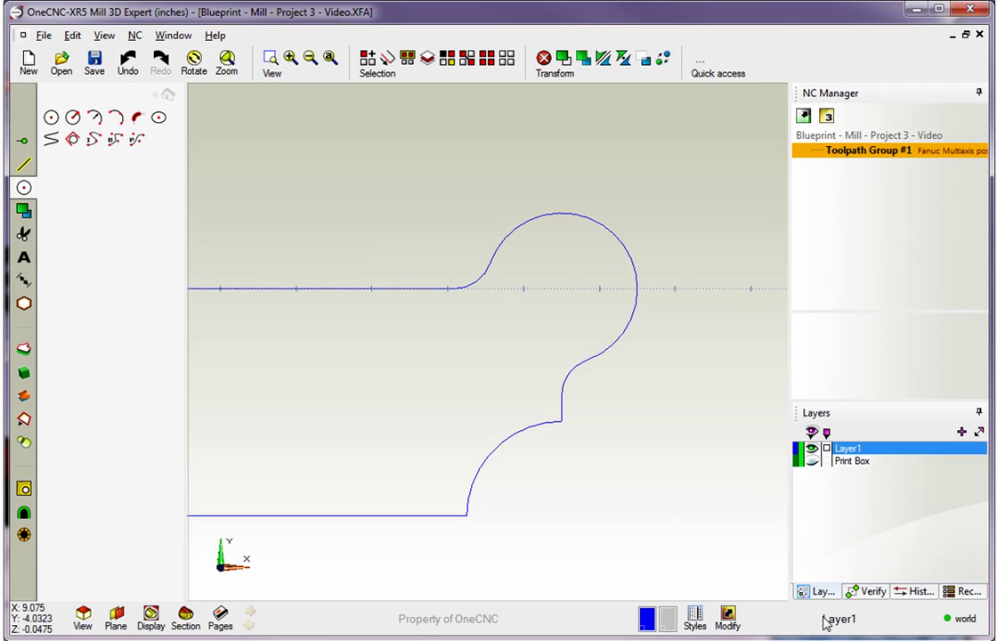
{"action": "left_click", "coordinate": [812, 461]}
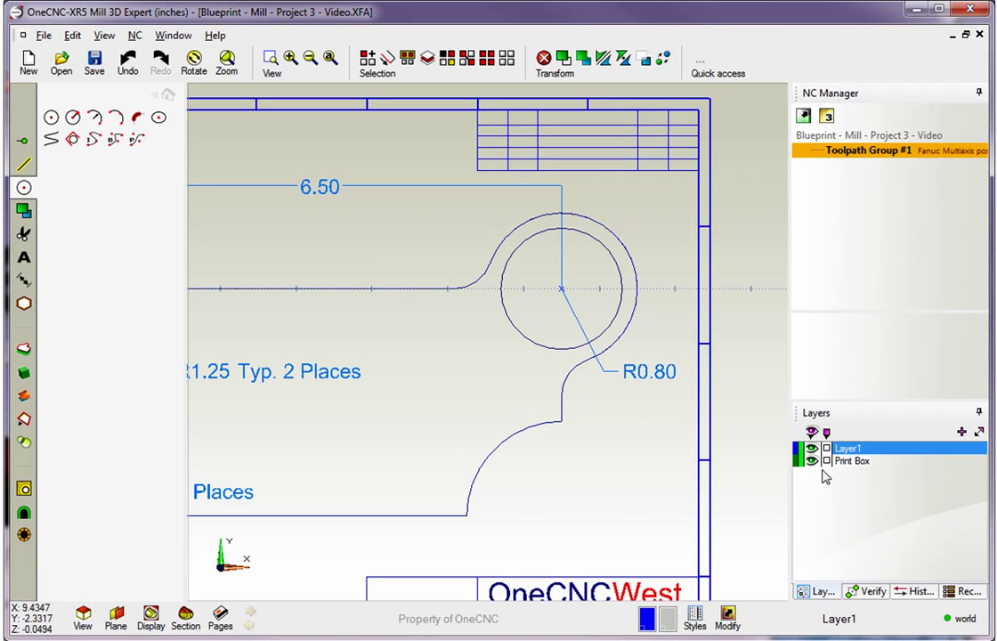
{"action": "left_click", "coordinate": [812, 461]}
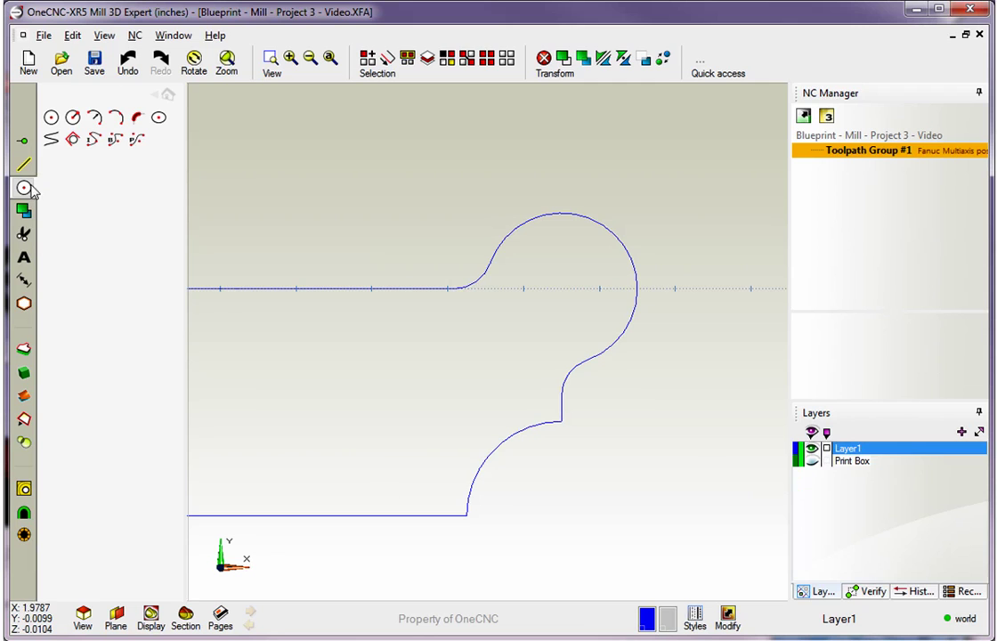
- Place a 1.6-diameter circle centred on the upper-right arc centre at X 6.5, Y 0
{"action": "left_click", "coordinate": [50, 117]}
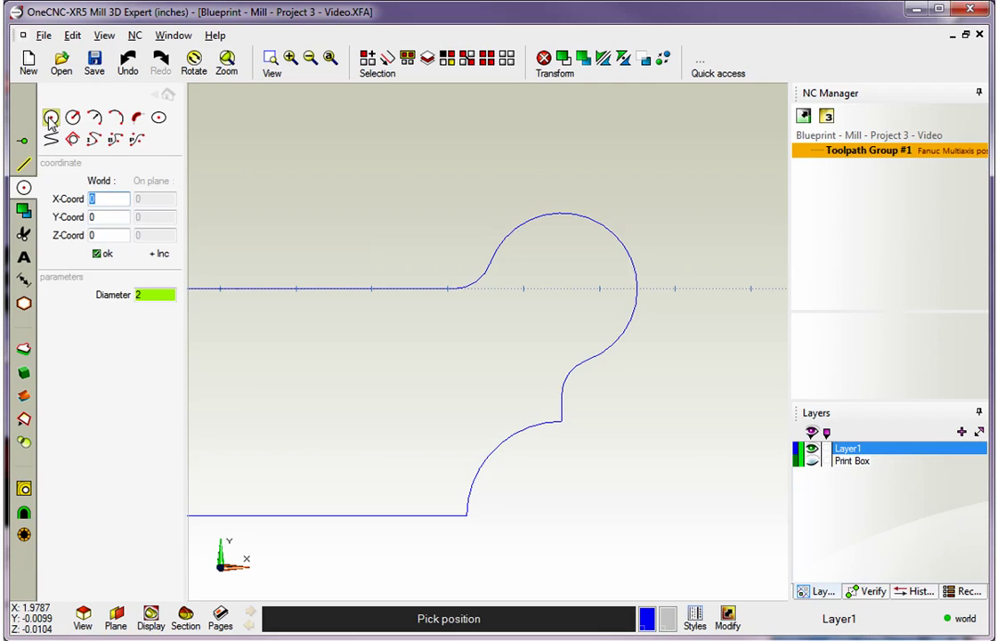
{"action": "left_click", "coordinate": [131, 296]}
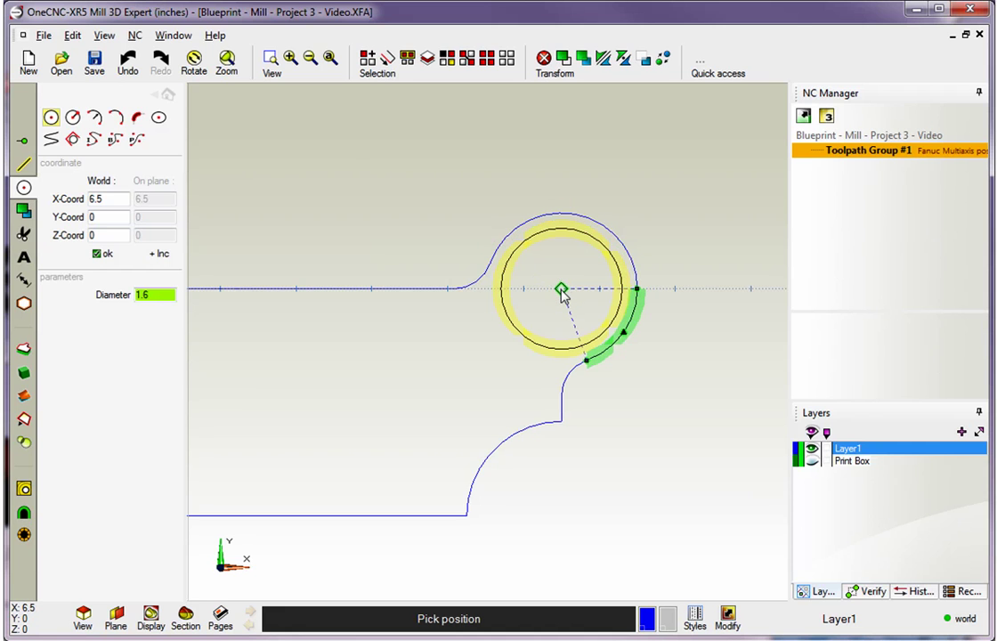
{"action": "left_click", "coordinate": [562, 290]}
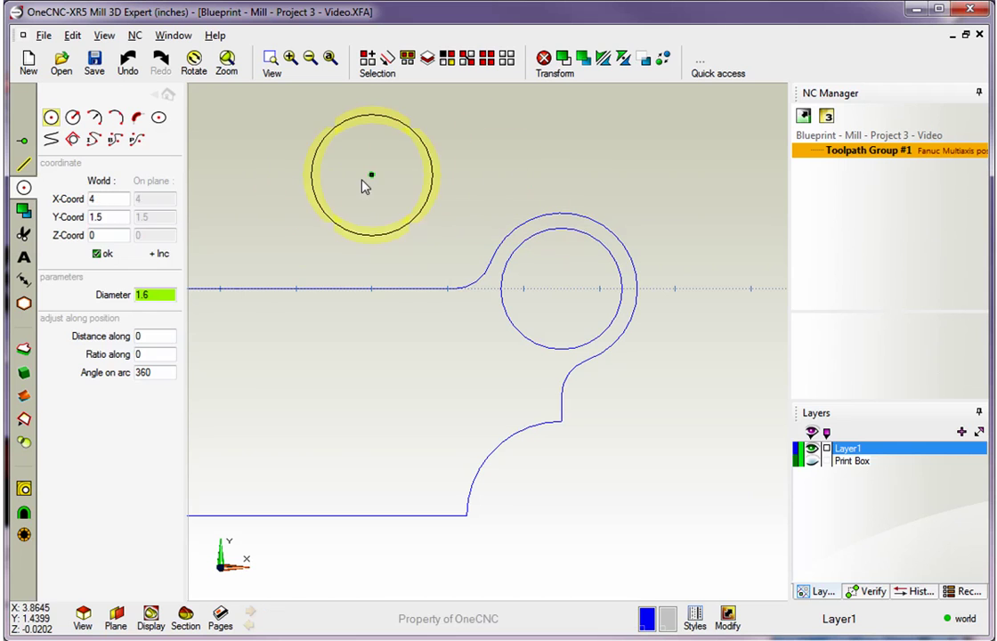
{"action": "right_click", "coordinate": [361, 185]}
{"action": "scroll", "coordinate": [327, 250], "scroll_direction": "down", "scroll_amount": 2}
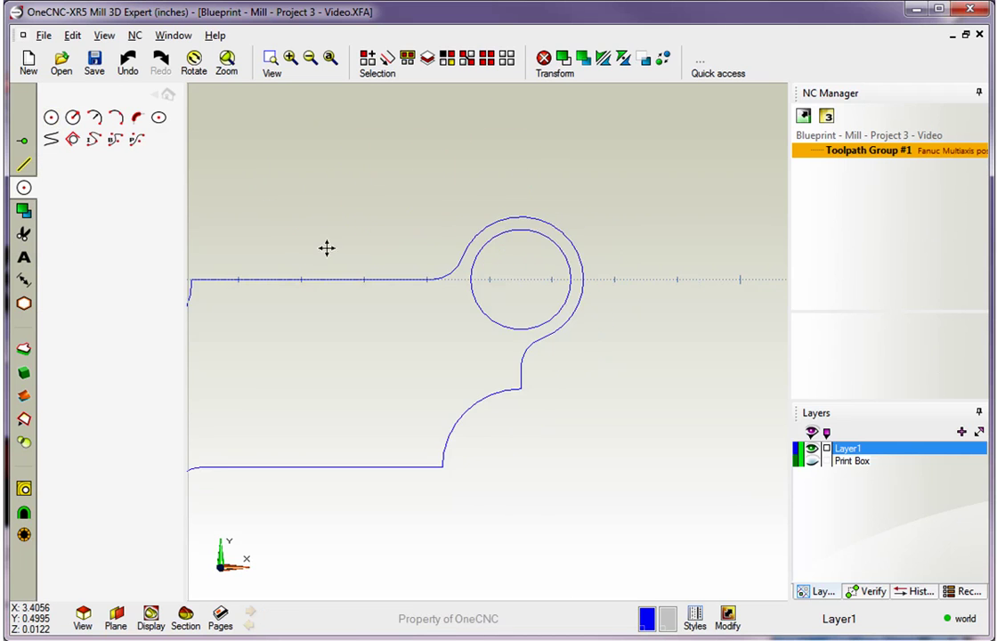
{"action": "middle_click_drag", "start_coordinate": [327, 250], "coordinate": [494, 231]}
{"action": "scroll", "coordinate": [389, 217], "scroll_direction": "up", "scroll_amount": 1}
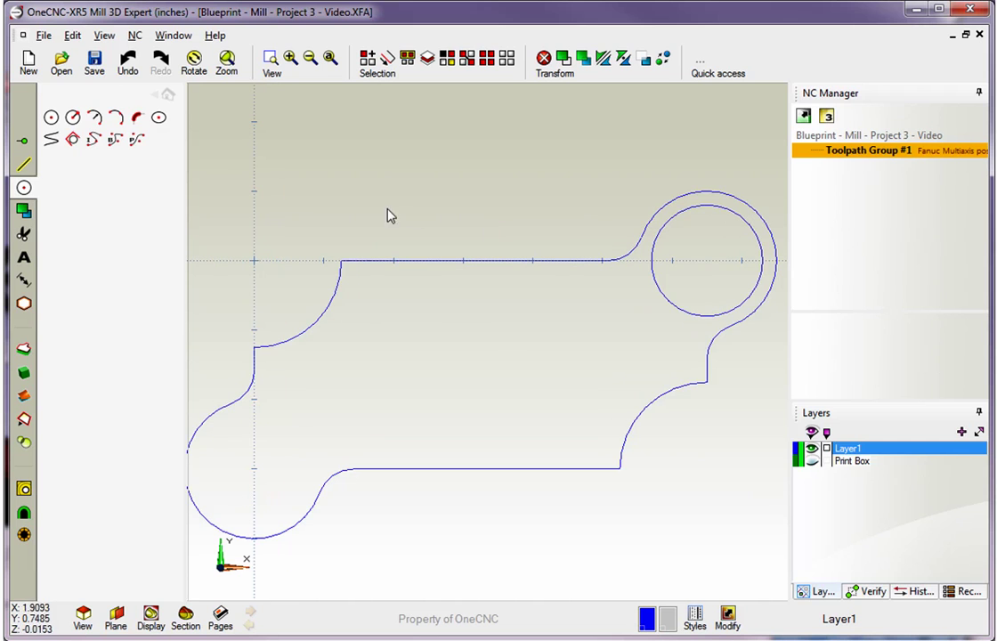
{"action": "left_click", "coordinate": [168, 95]}
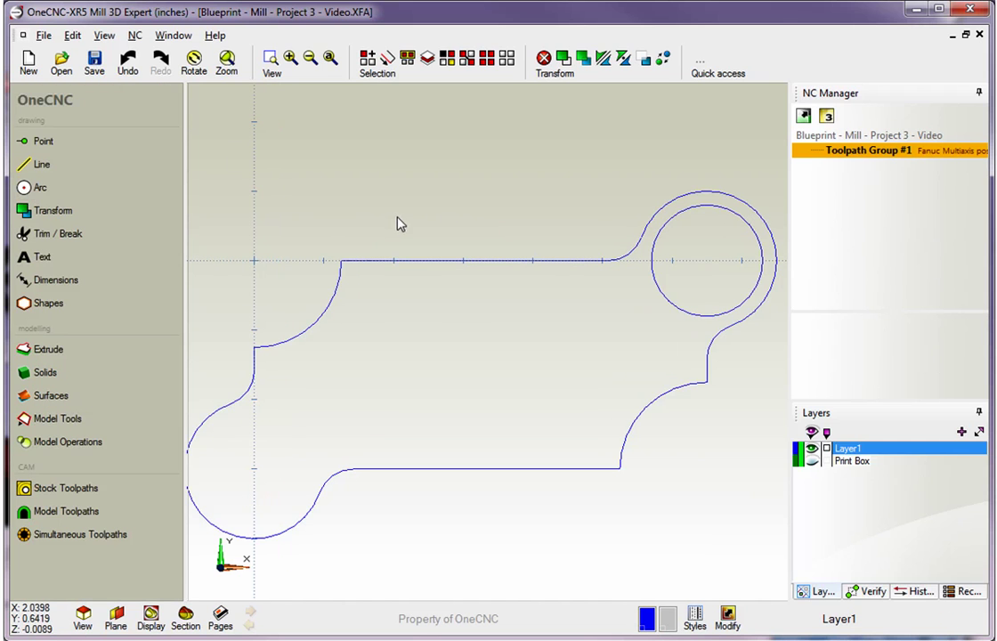
{"action": "scroll", "coordinate": [400, 224], "scroll_direction": "down", "scroll_amount": 1}
{"action": "scroll", "coordinate": [401, 224], "scroll_direction": "down", "scroll_amount": 1}
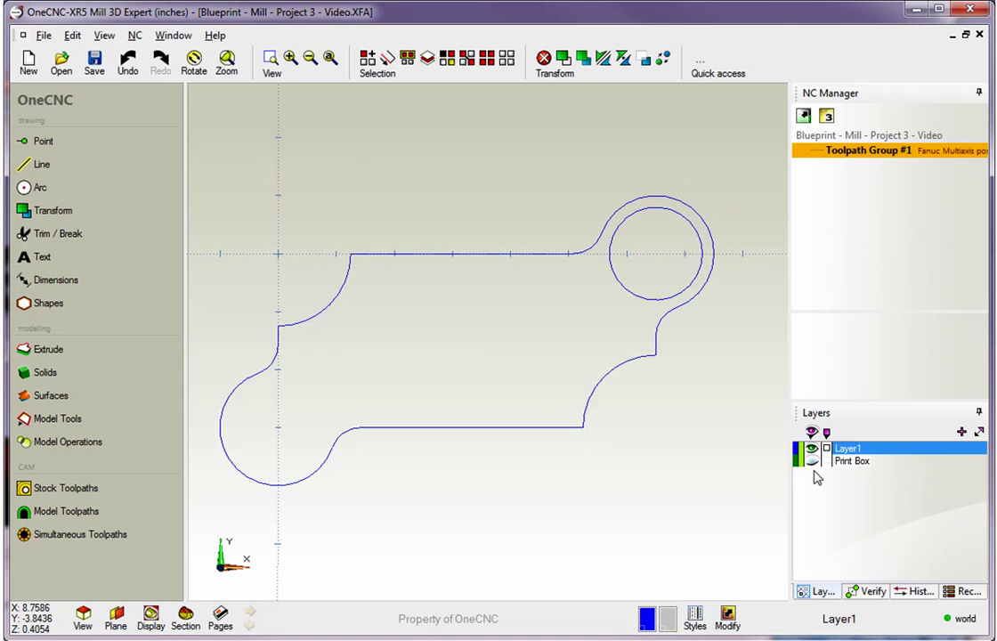